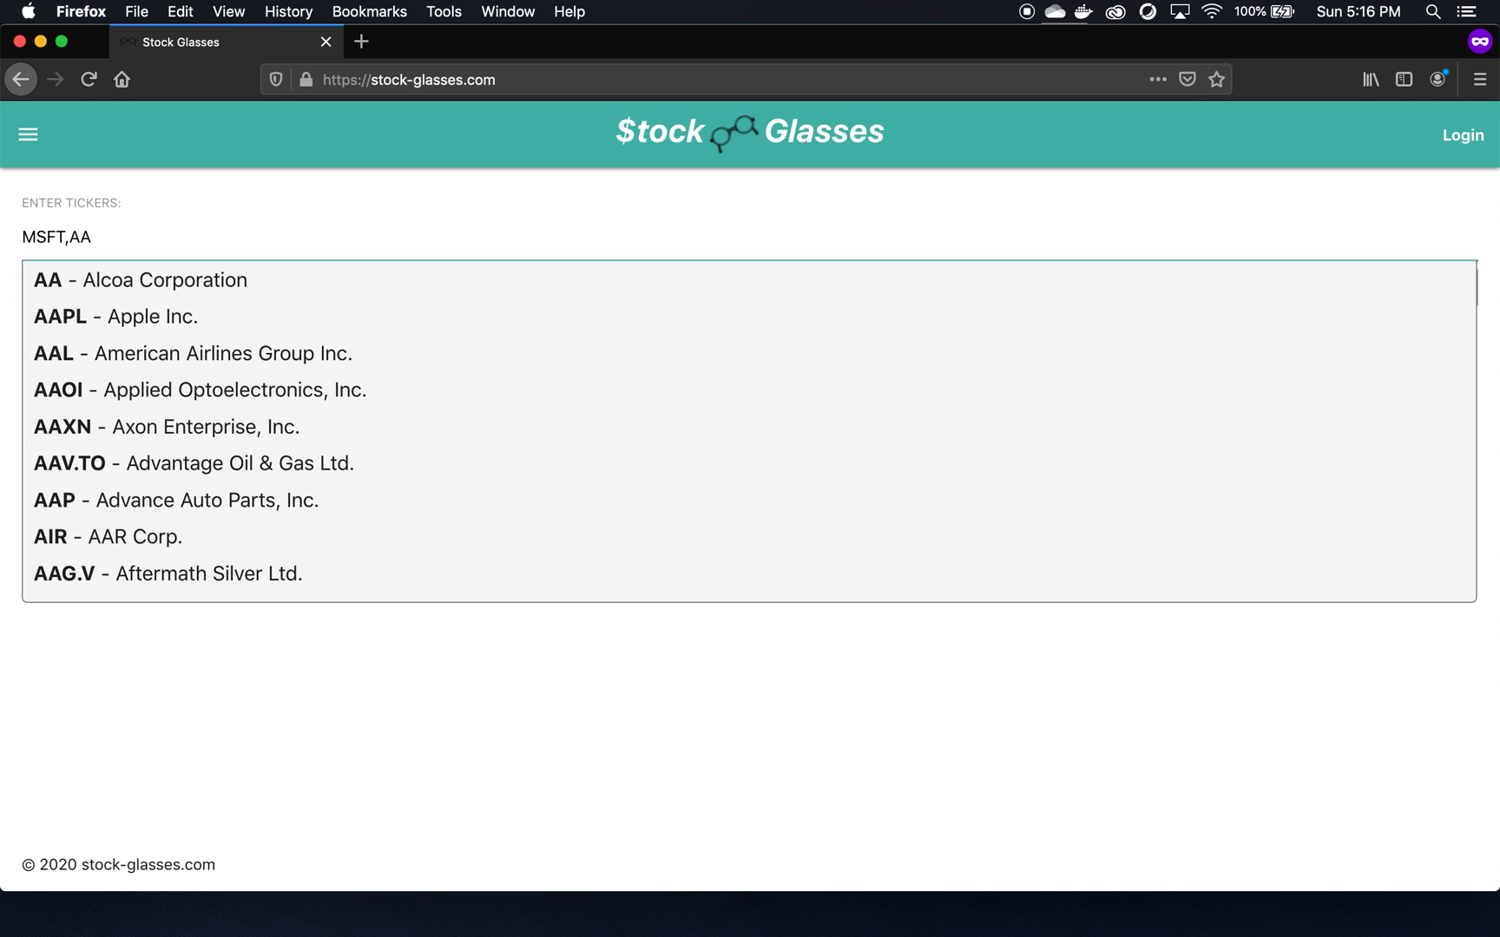
- Pick AAPL from the ticker suggestions after MSFT and submit to load both stock cards
key("Down")
key("Down")
key("Return")
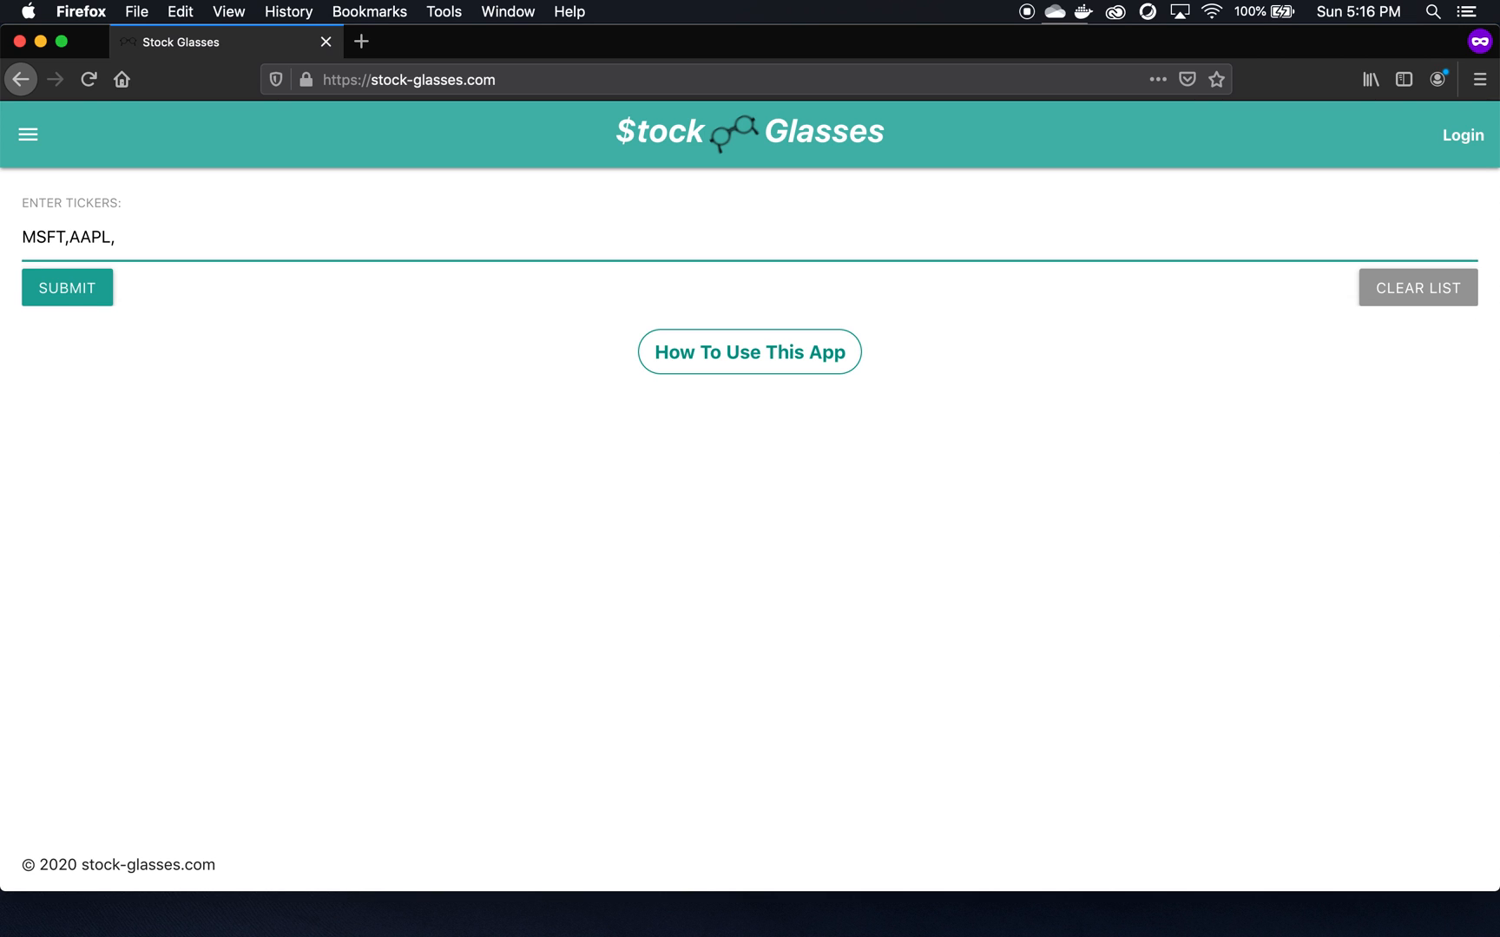
left_click(76, 296)
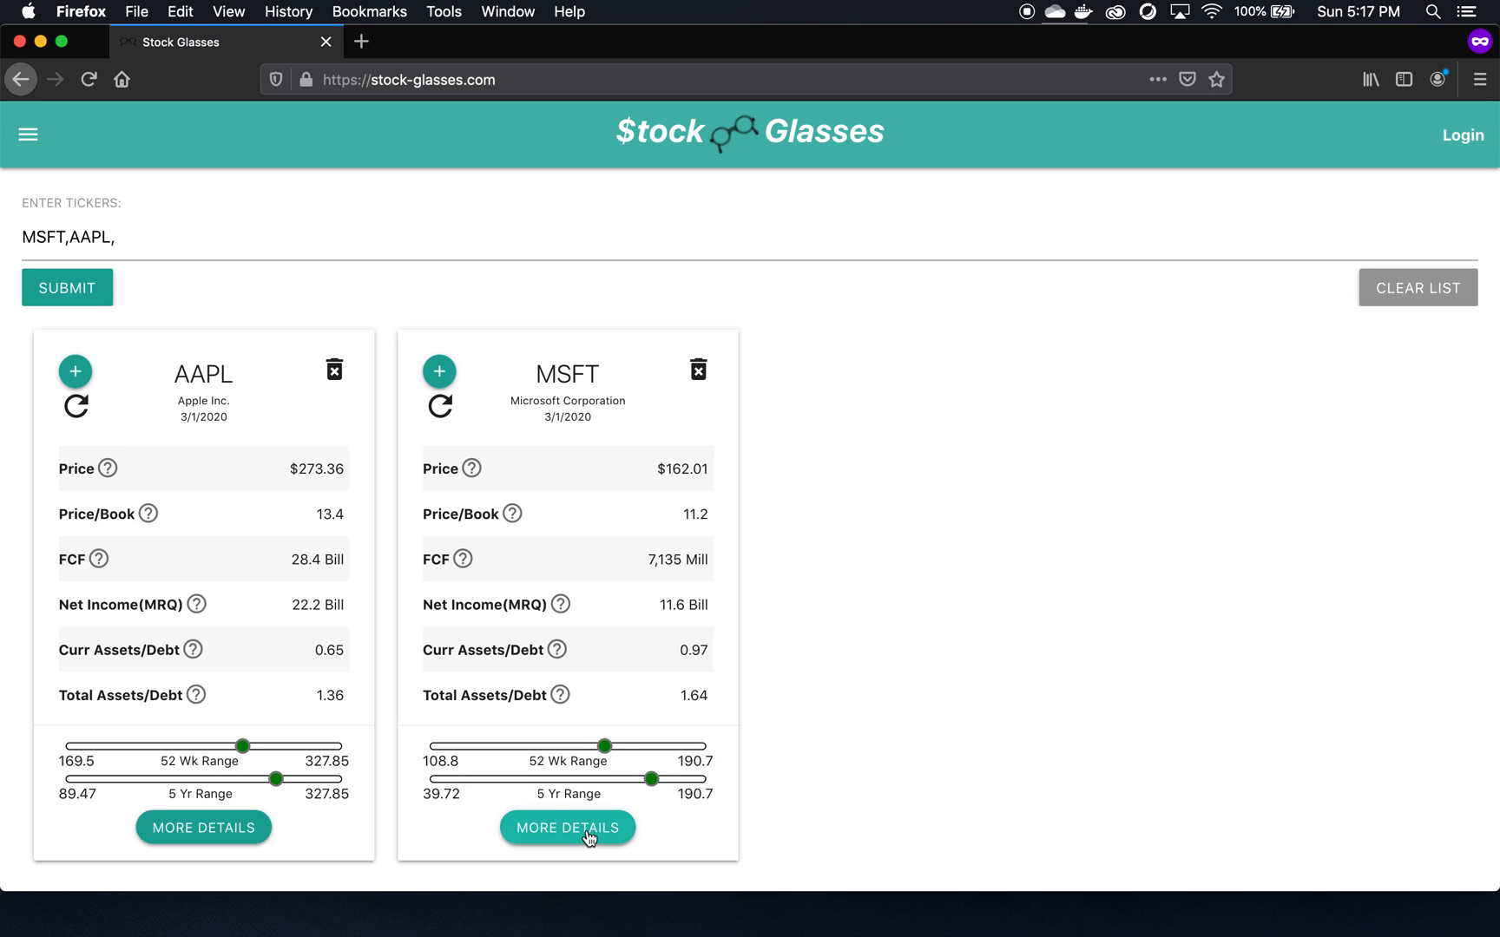
- Open the MSFT card's MORE DETAILS page
left_click(587, 828)
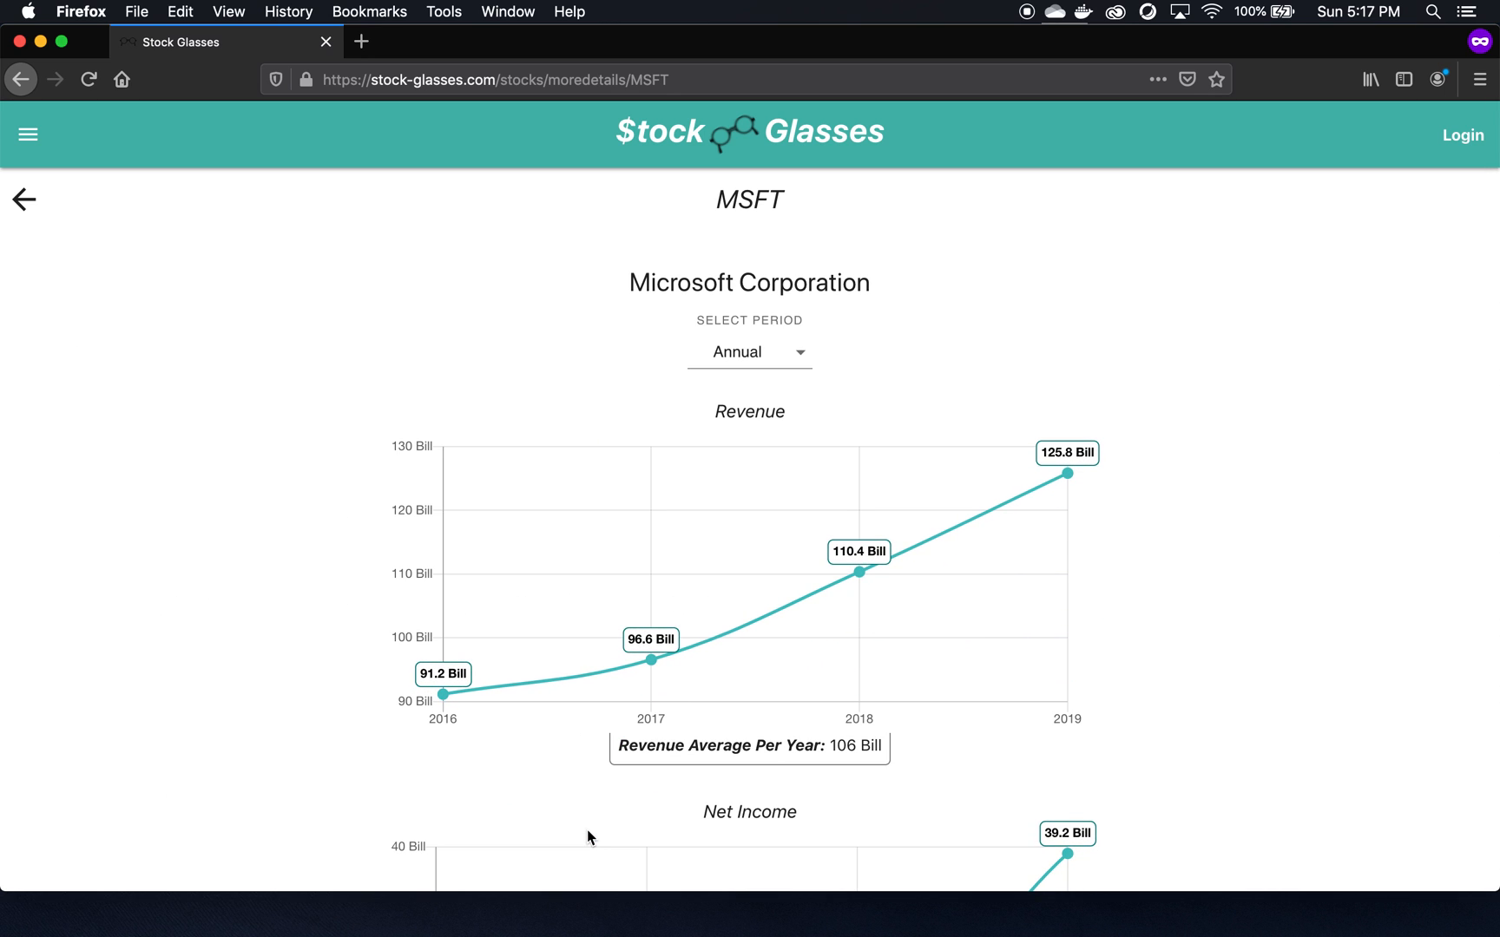
scroll(1181, 513, "down", 1)
scroll(1180, 513, "down", 10)
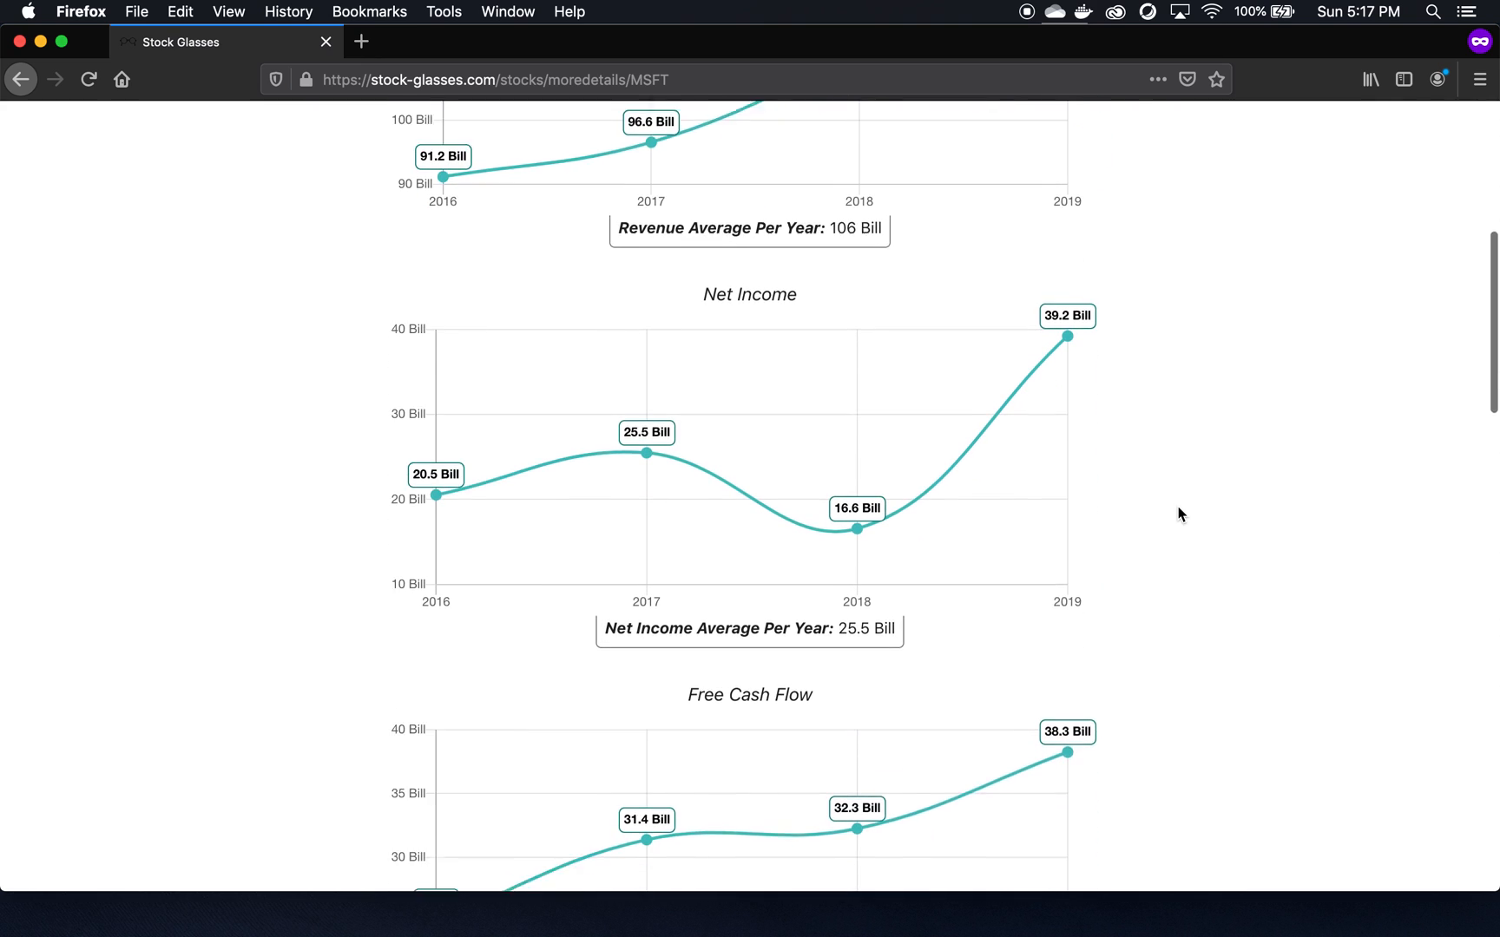
scroll(1181, 513, "up", 10)
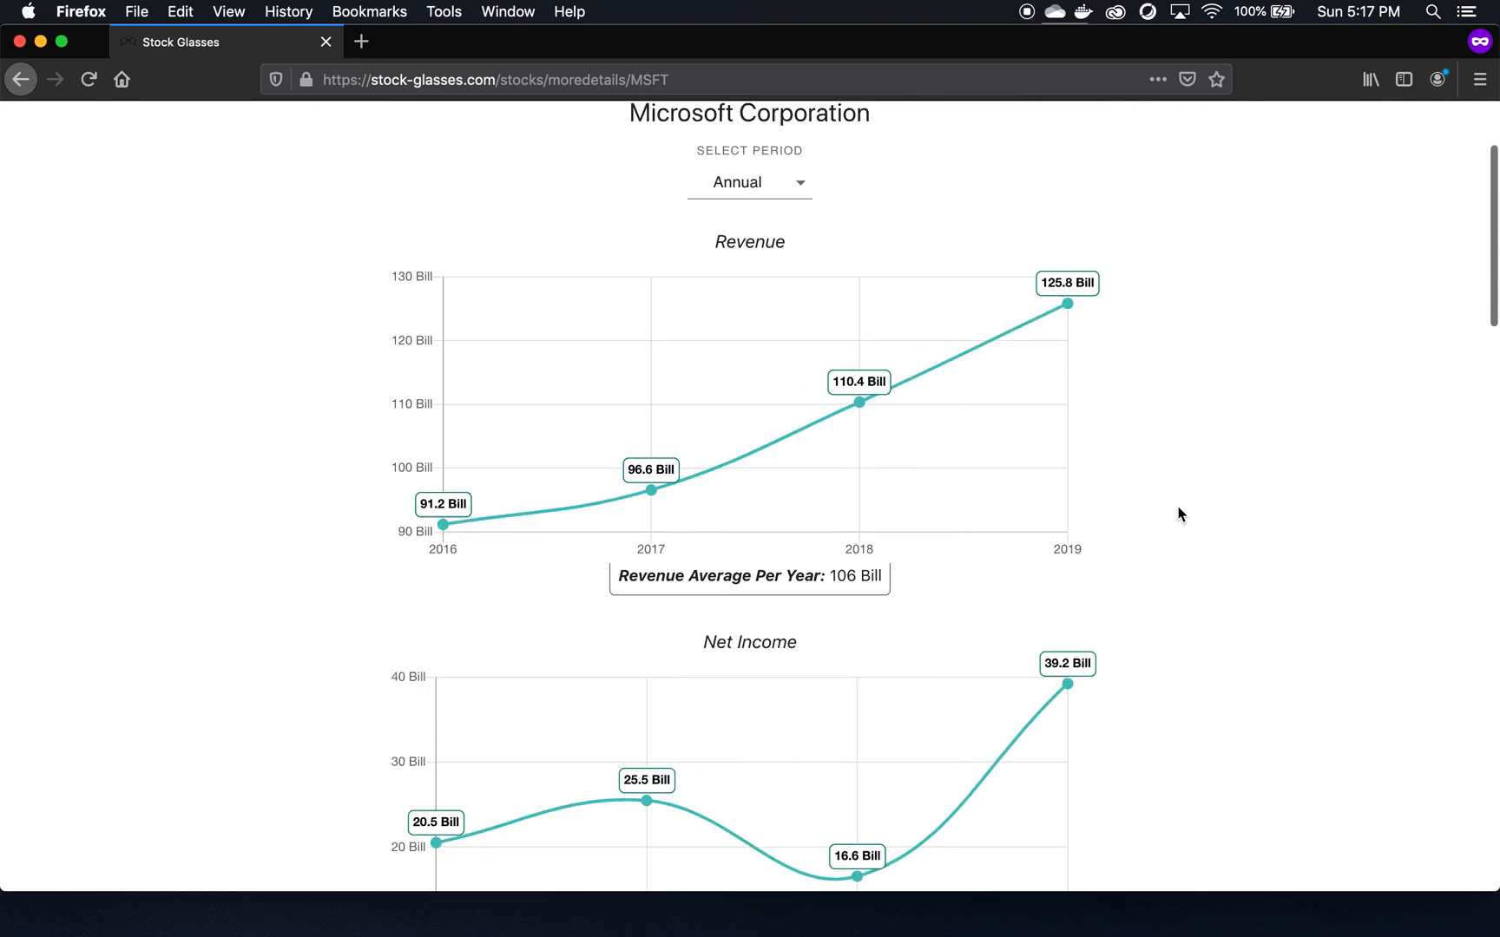
- Switch the chart period to Quarterly, then back to Annual
left_click(775, 360)
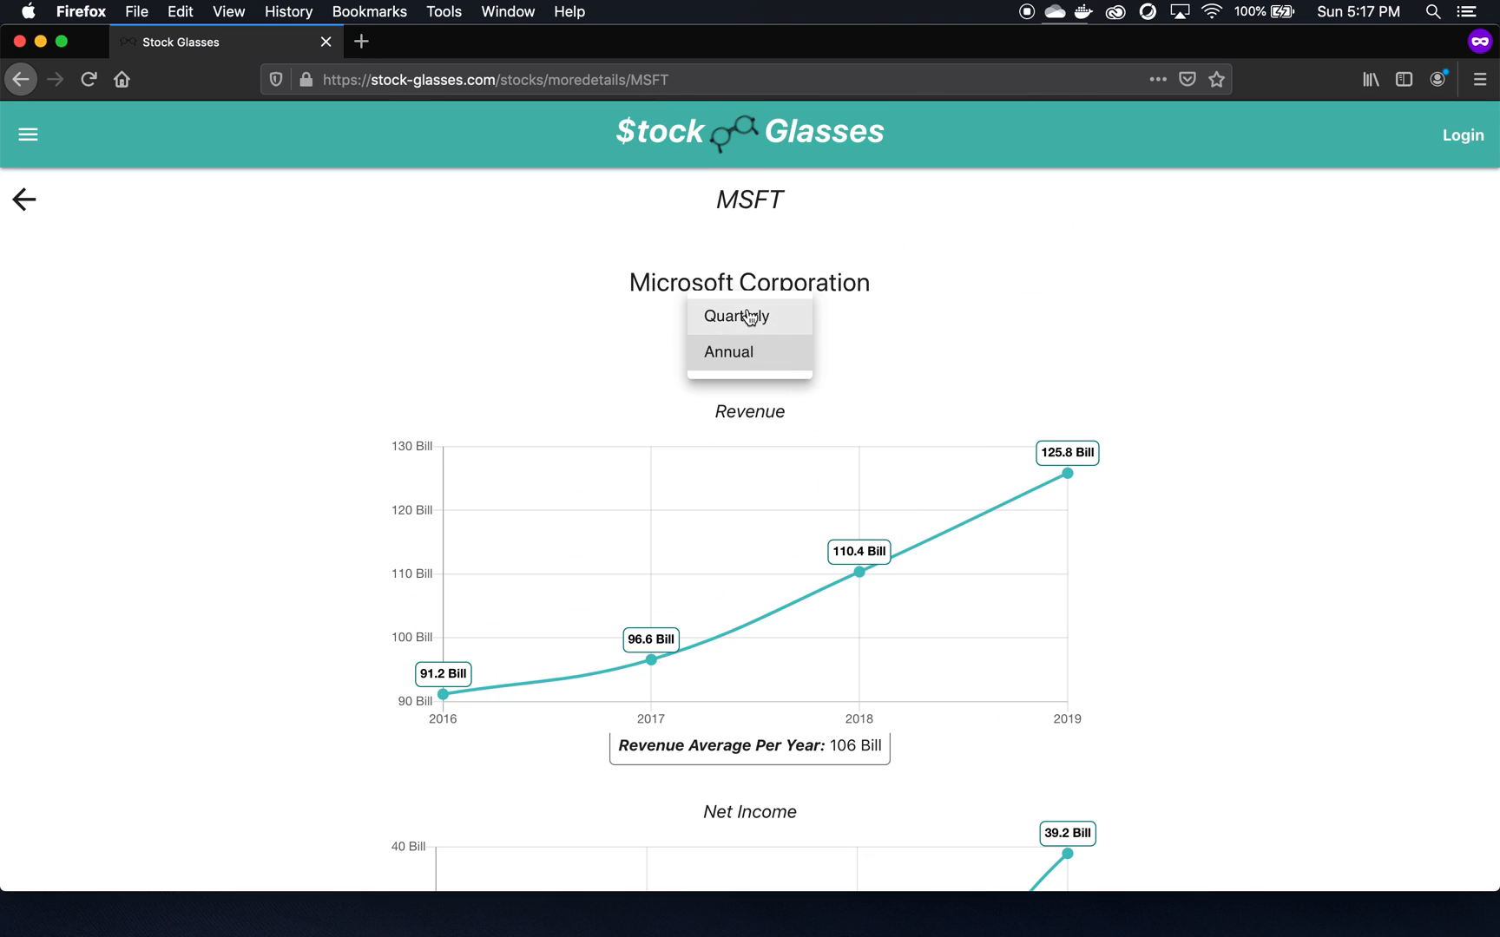
left_click(752, 318)
left_click(761, 359)
left_click(760, 388)
scroll(1276, 569, "down", 20)
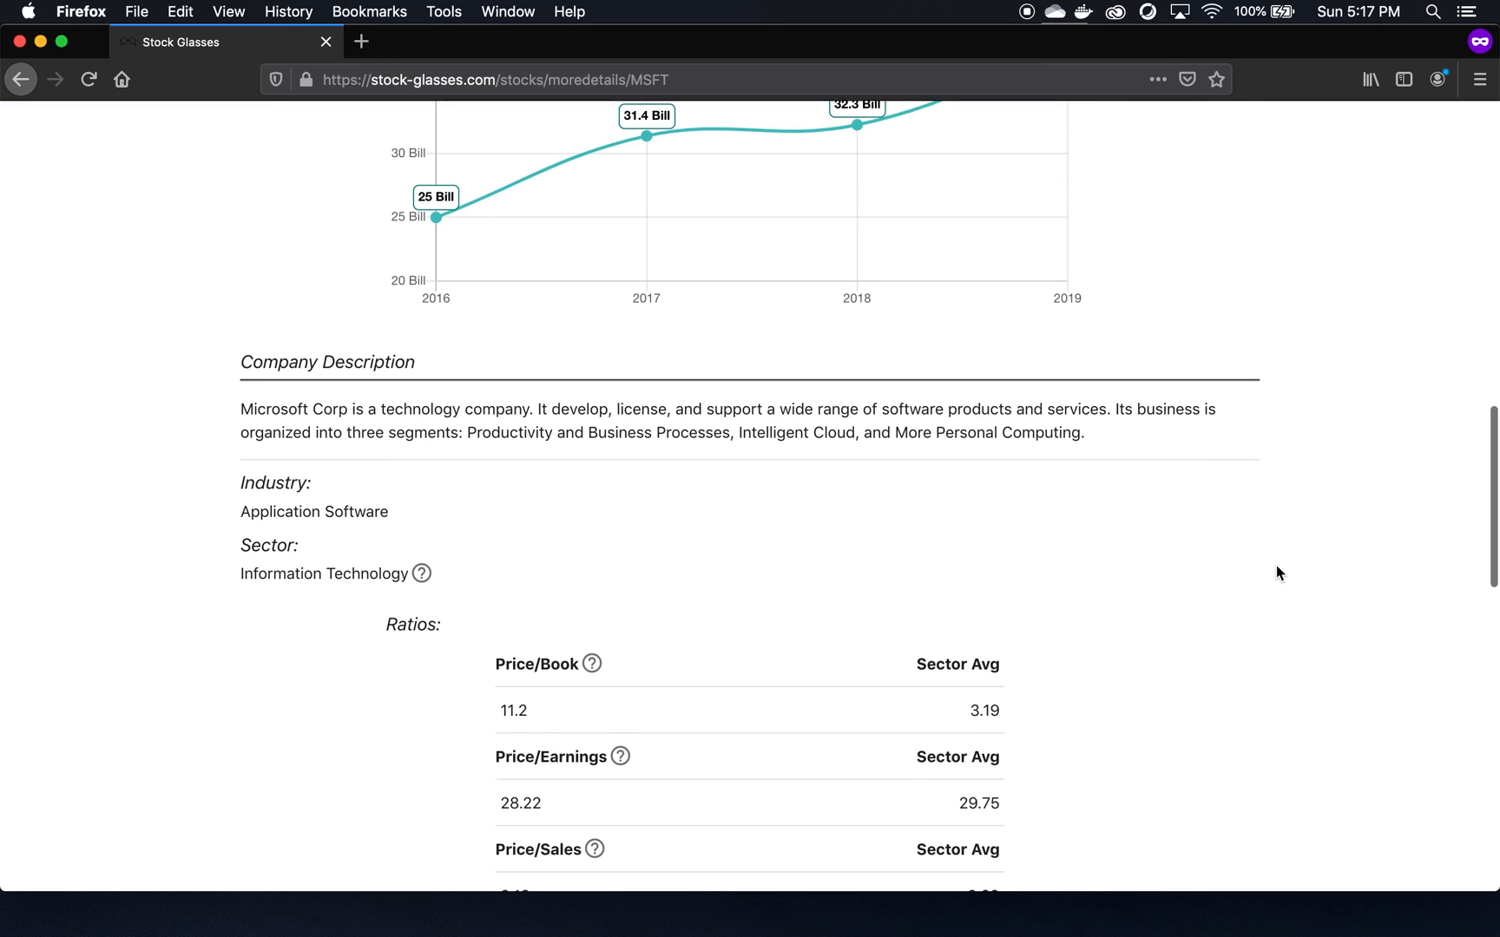
scroll(1276, 573, "up", 5)
- Scroll through MSFT's revenue, ratios, valuation, balance sheet and cash flow sections
right_click(1276, 573)
left_click(674, 322)
scroll(780, 546, "down", 4)
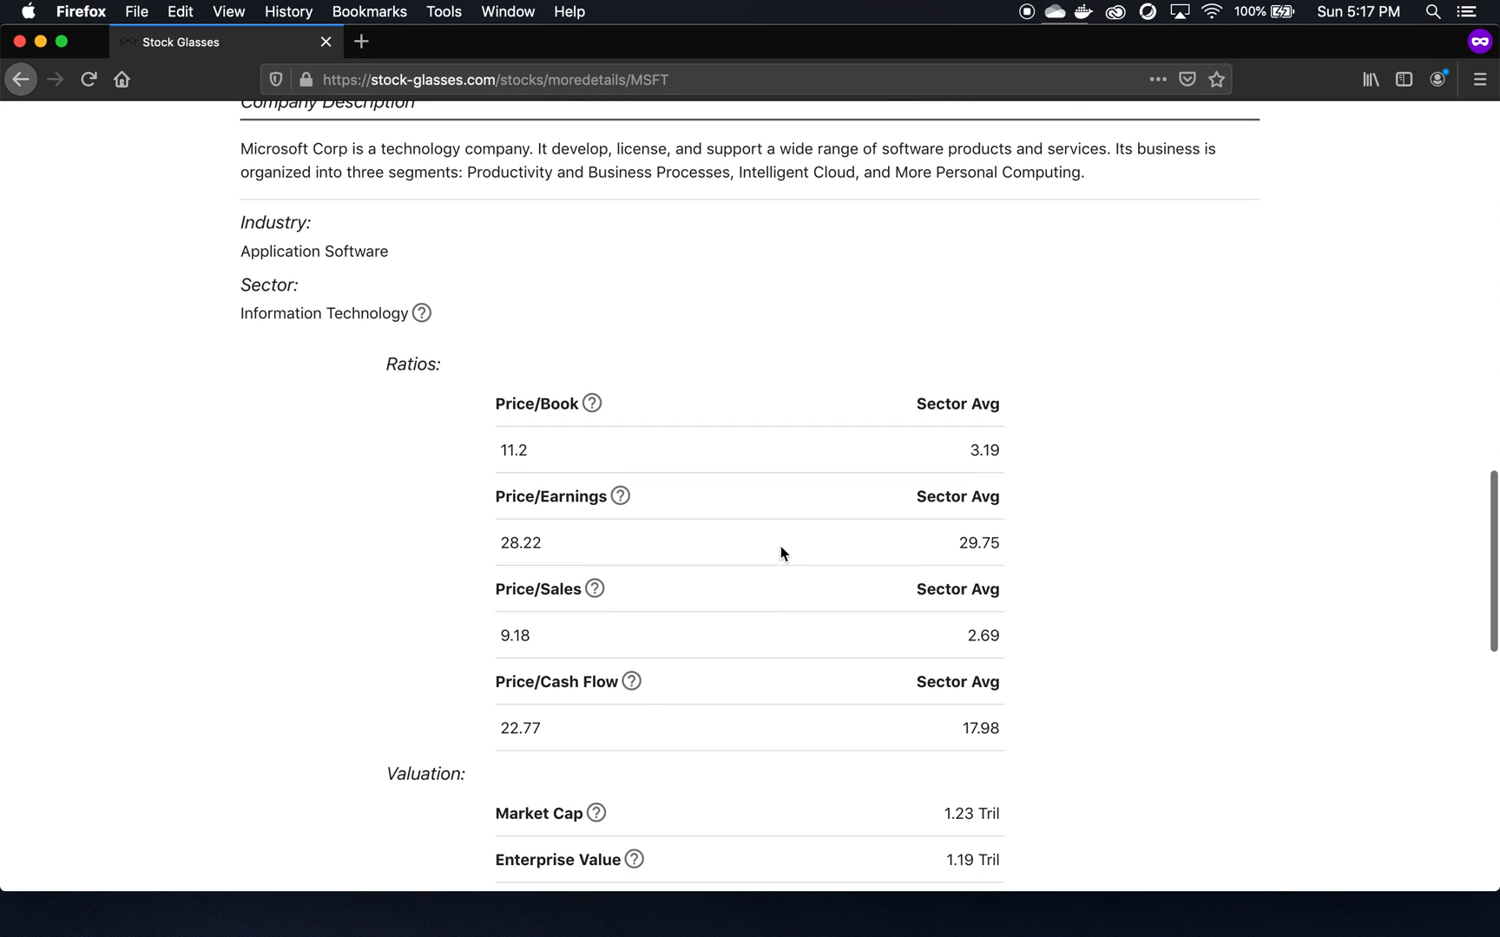
scroll(669, 435, "down", 5)
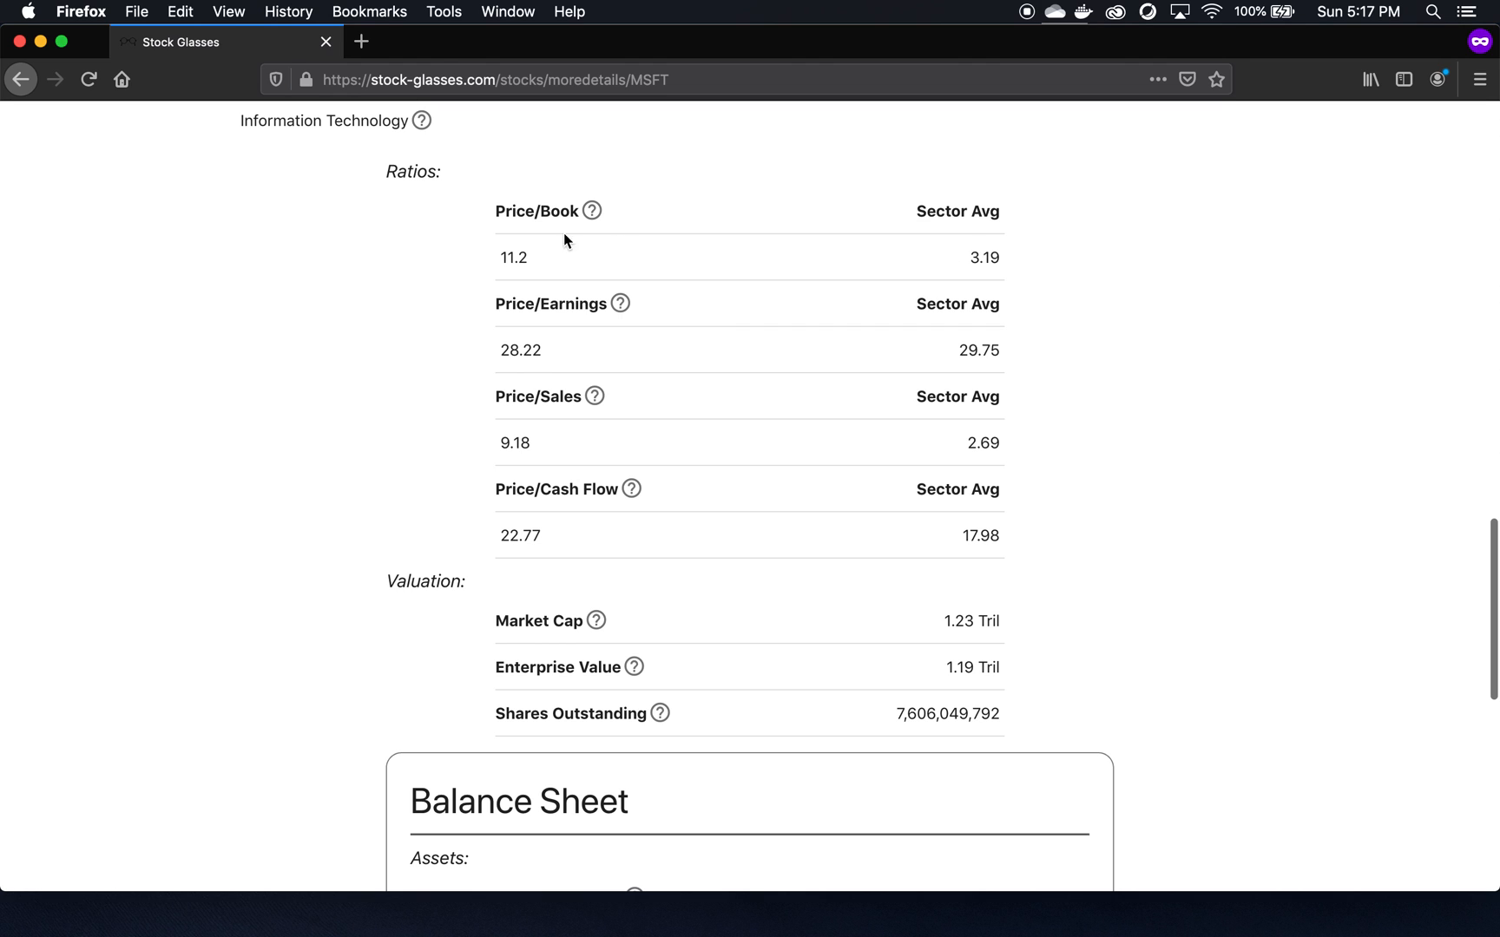
scroll(797, 593, "down", 6)
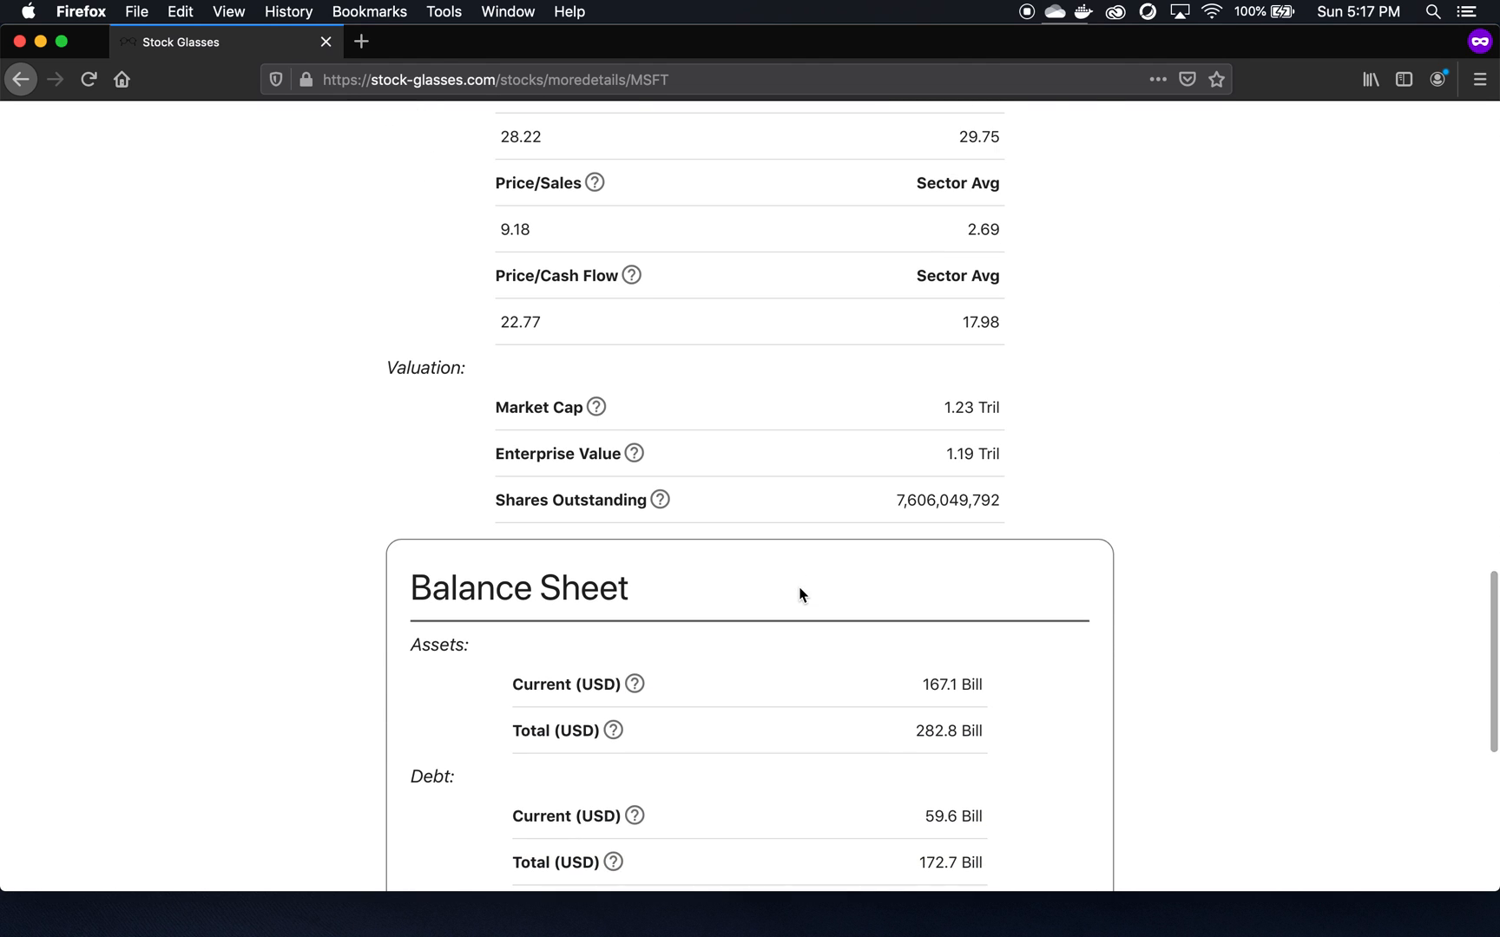
scroll(800, 594, "down", 10)
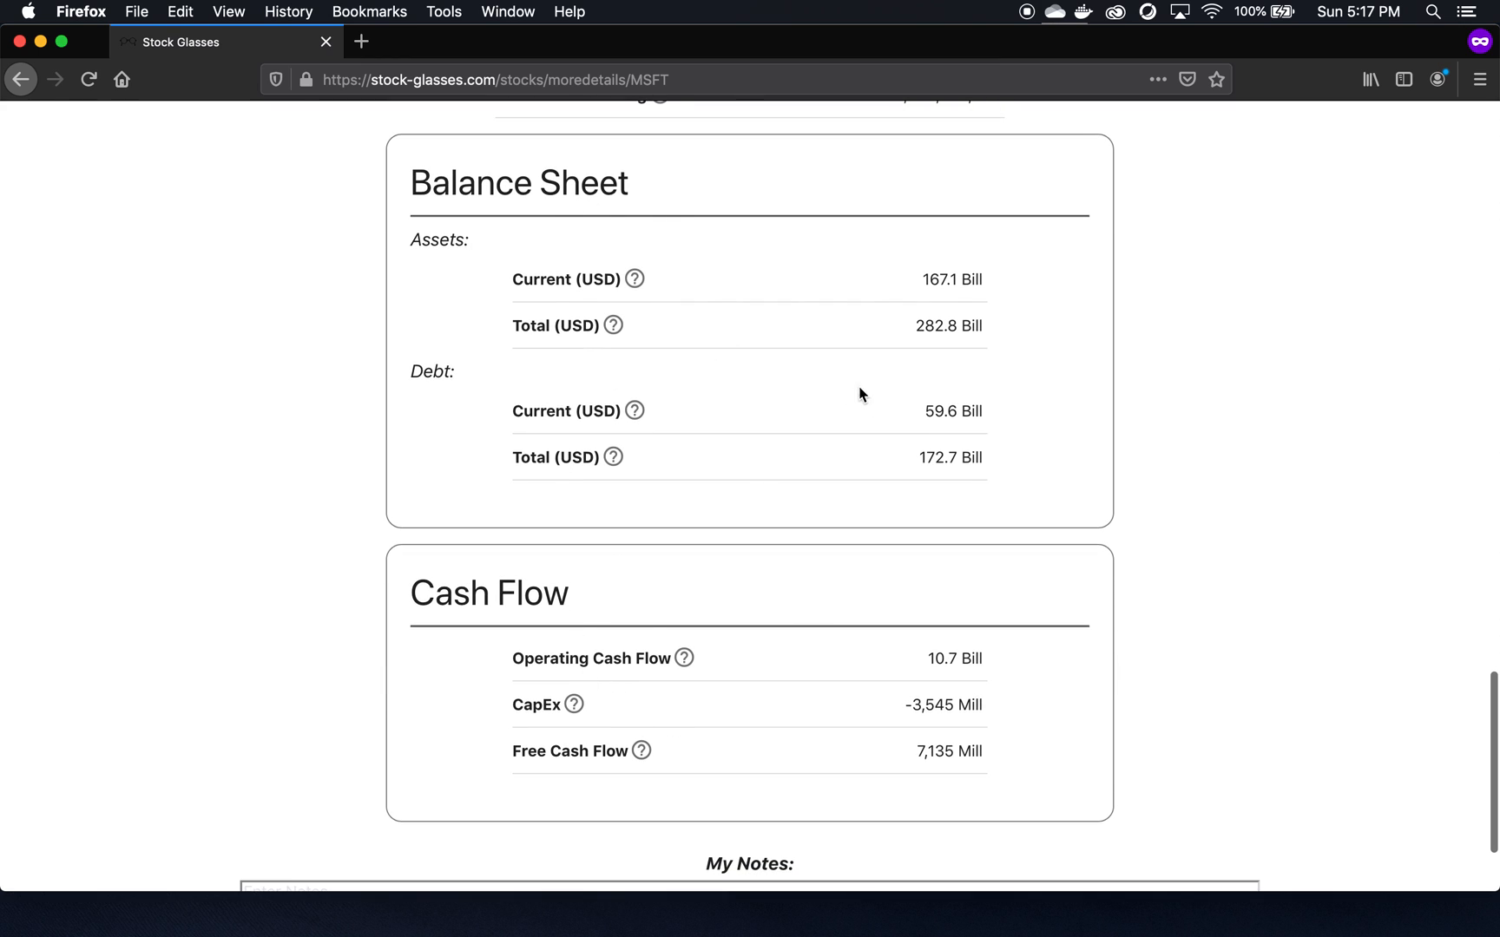
scroll(1162, 627, "down", 4)
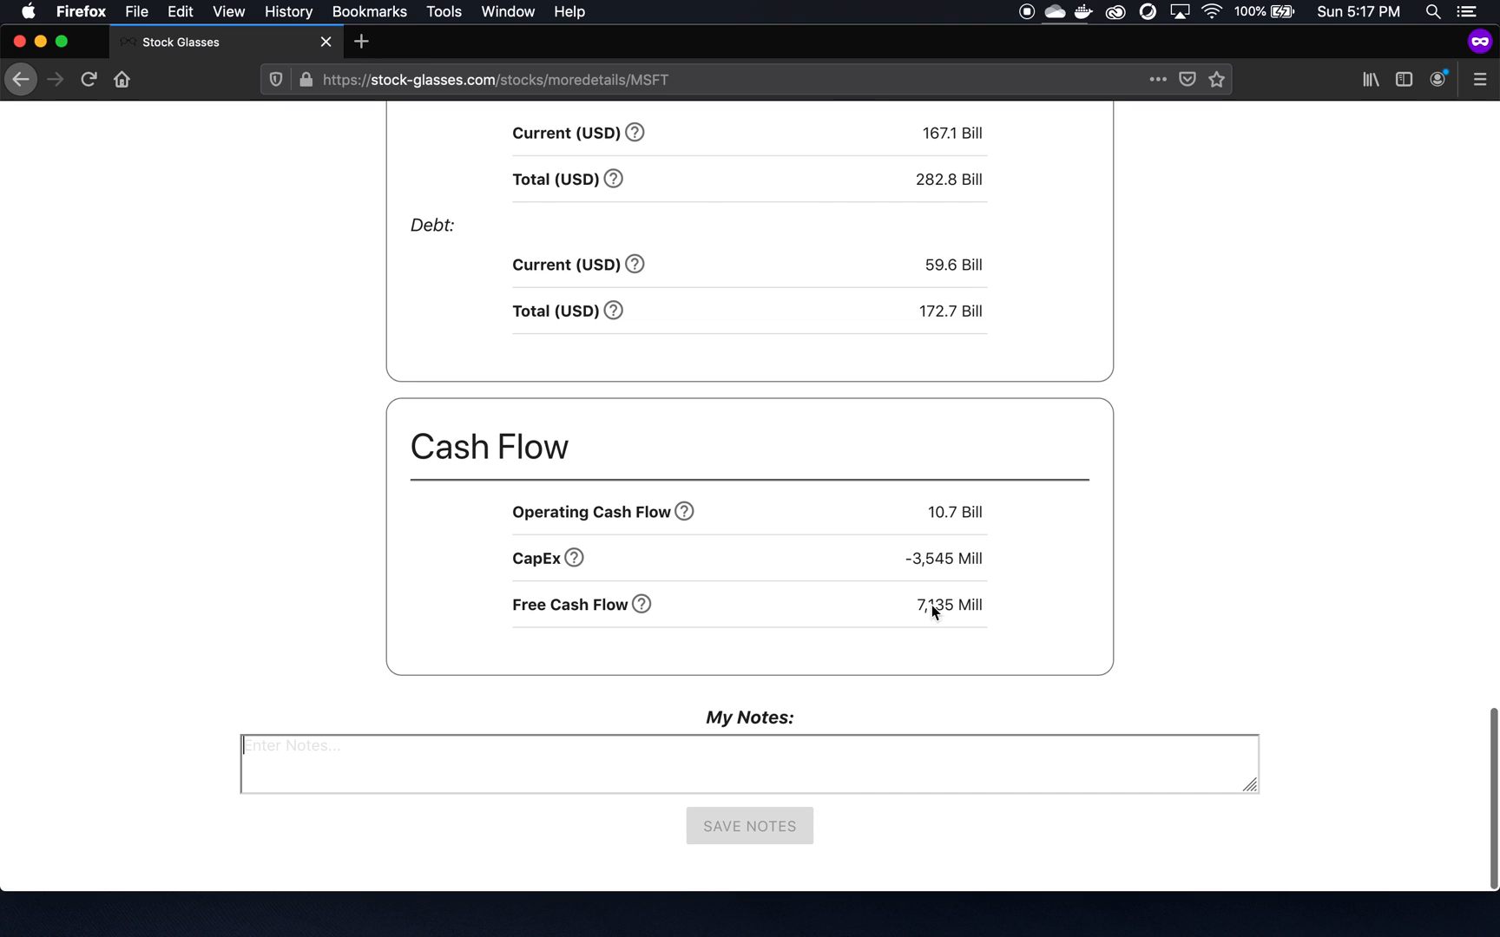
scroll(1039, 447, "up", 20)
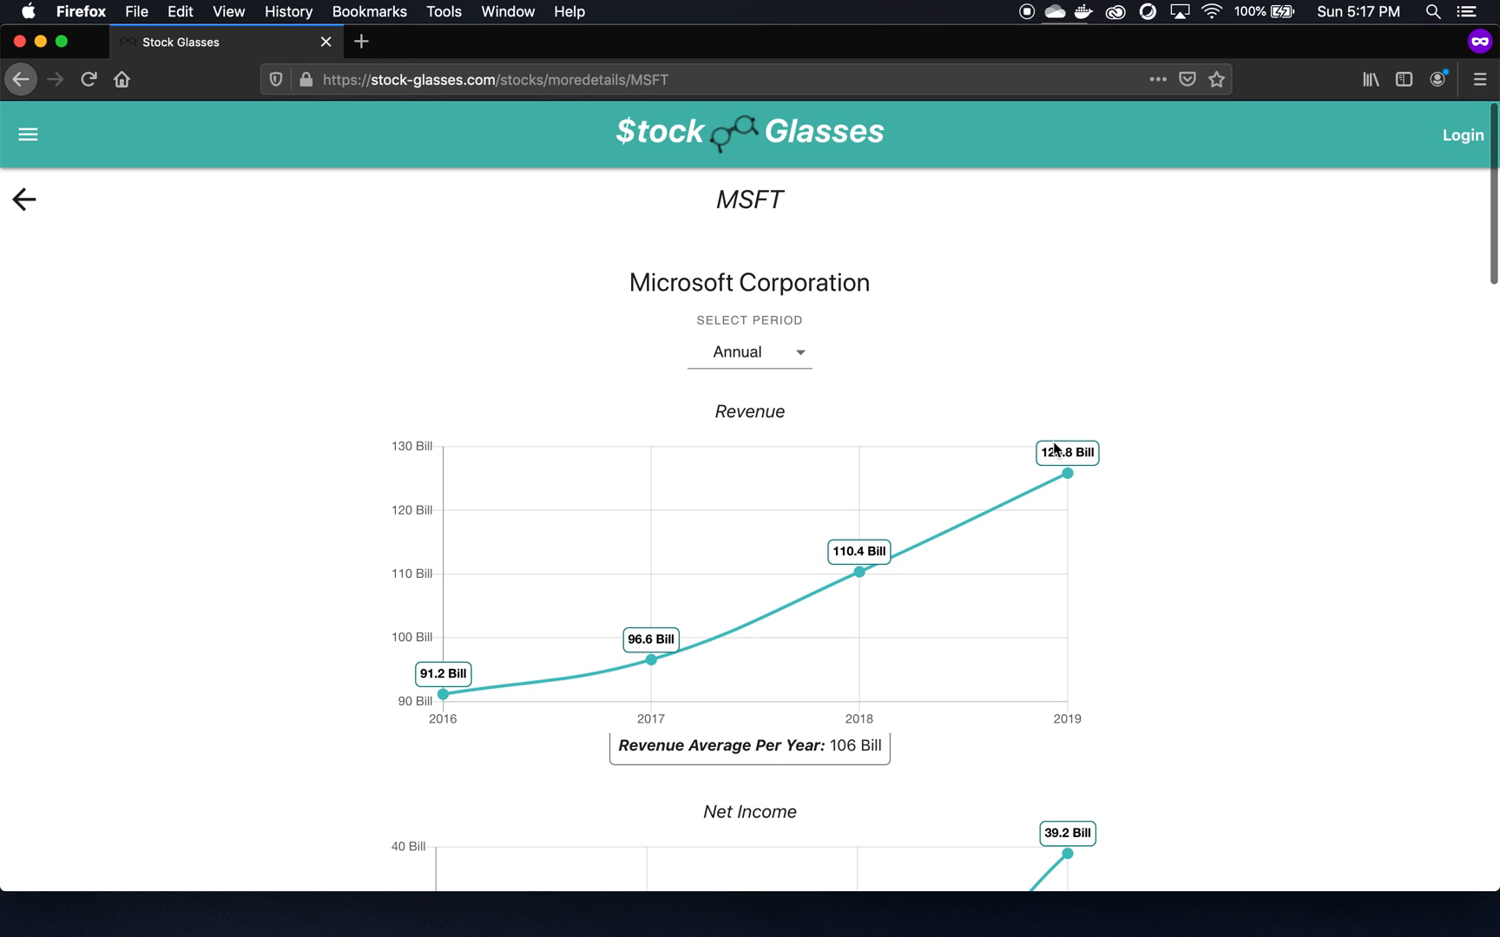
- Go to the Login page, briefly visiting Sign-up and cancelling back
left_click(1460, 139)
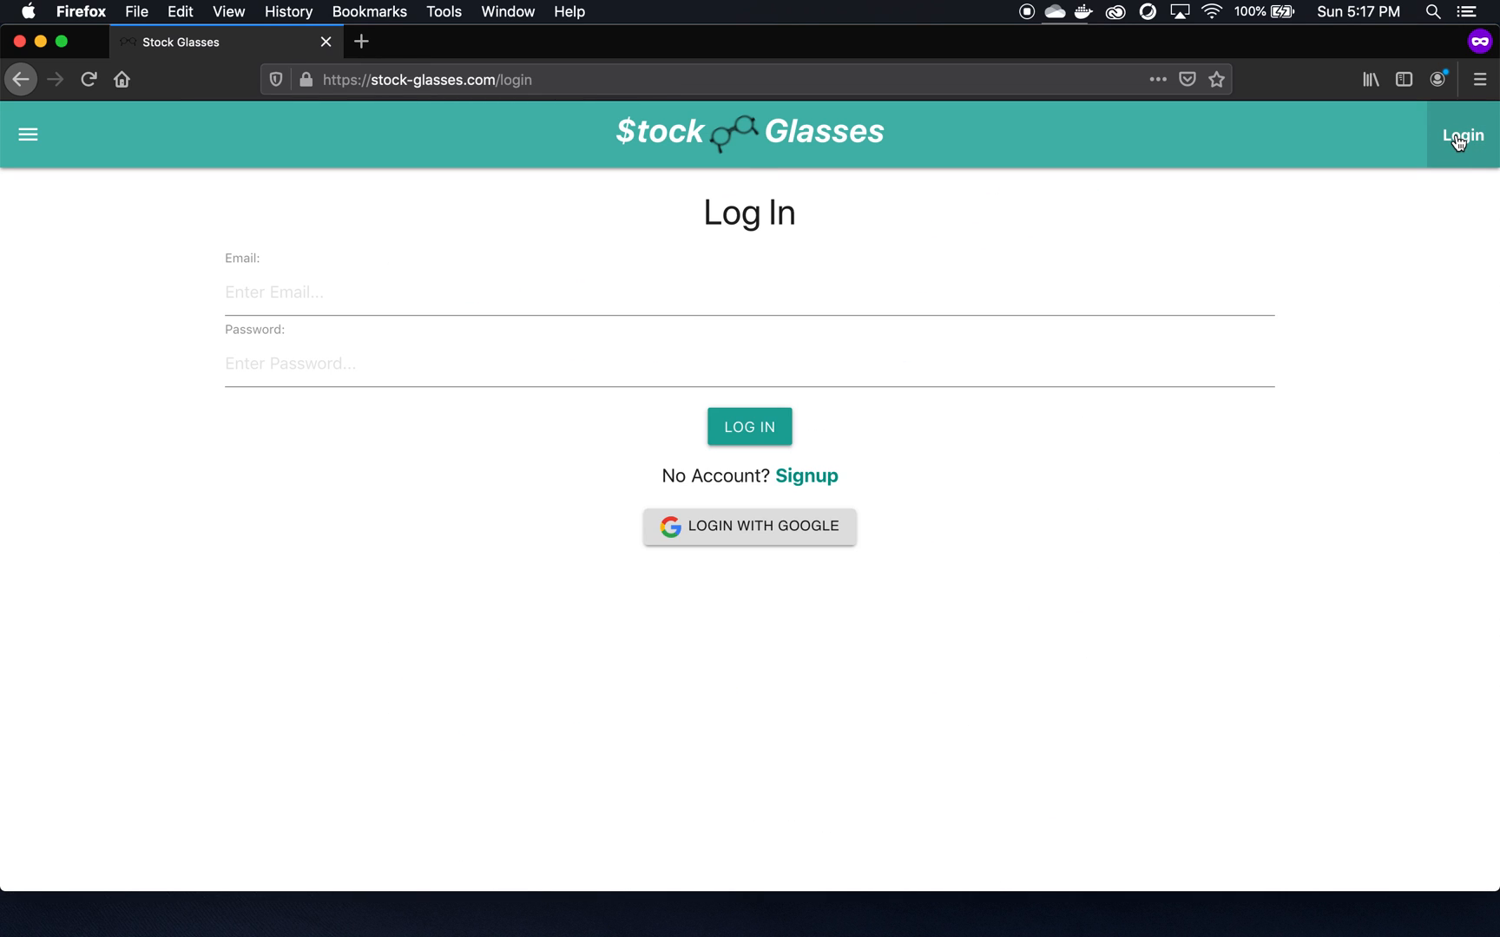
left_click(814, 477)
left_click(934, 434)
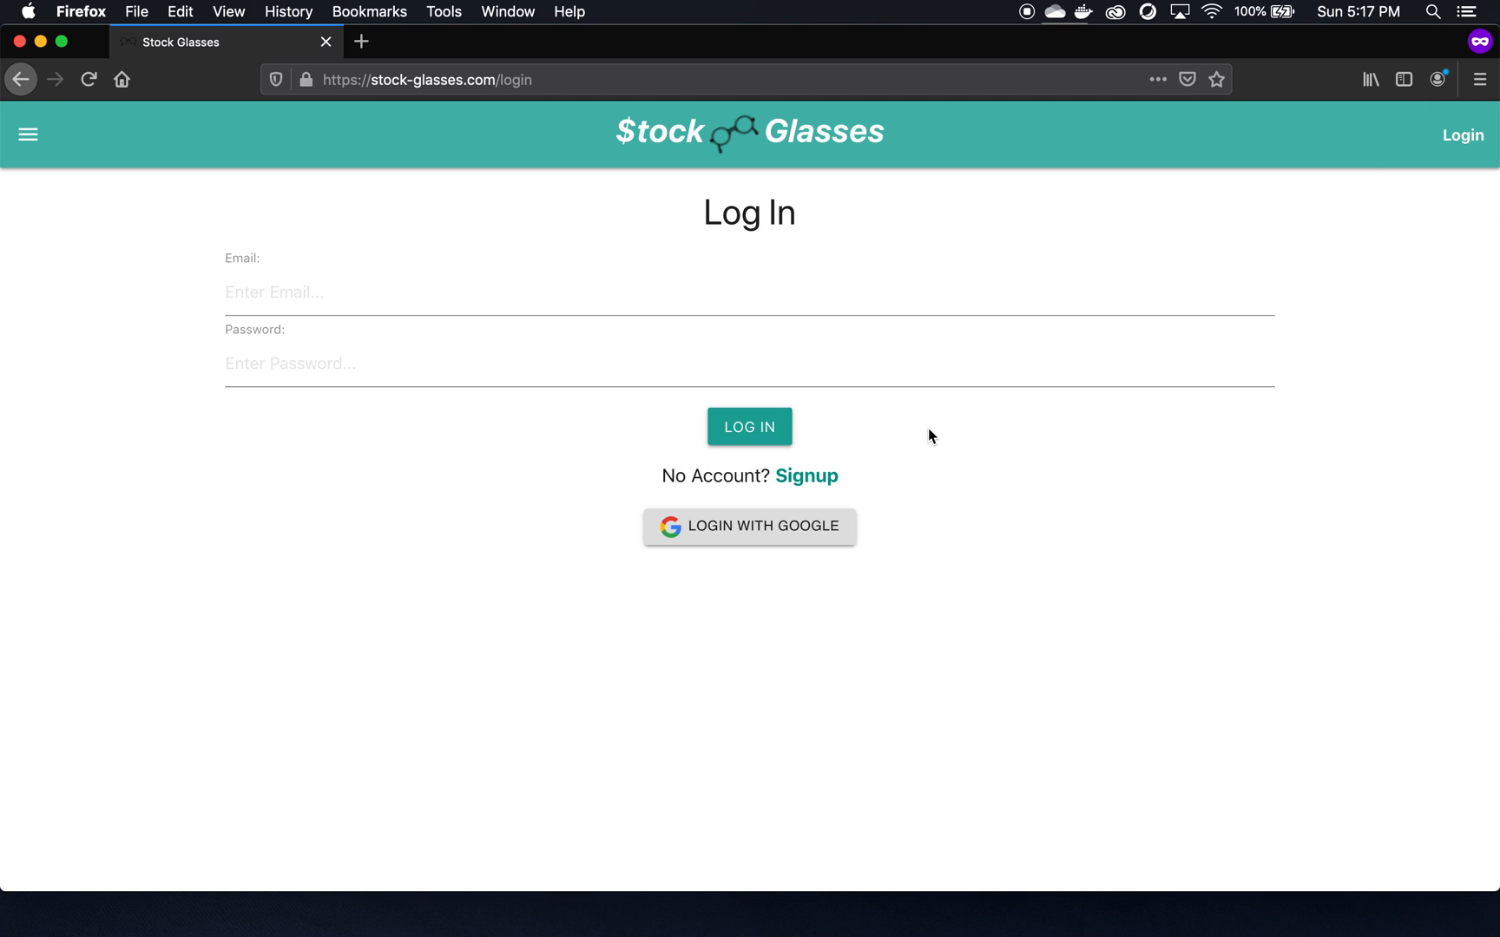
- Log in with the account e-mail and password
left_click(370, 304)
type("test@gmail.com")
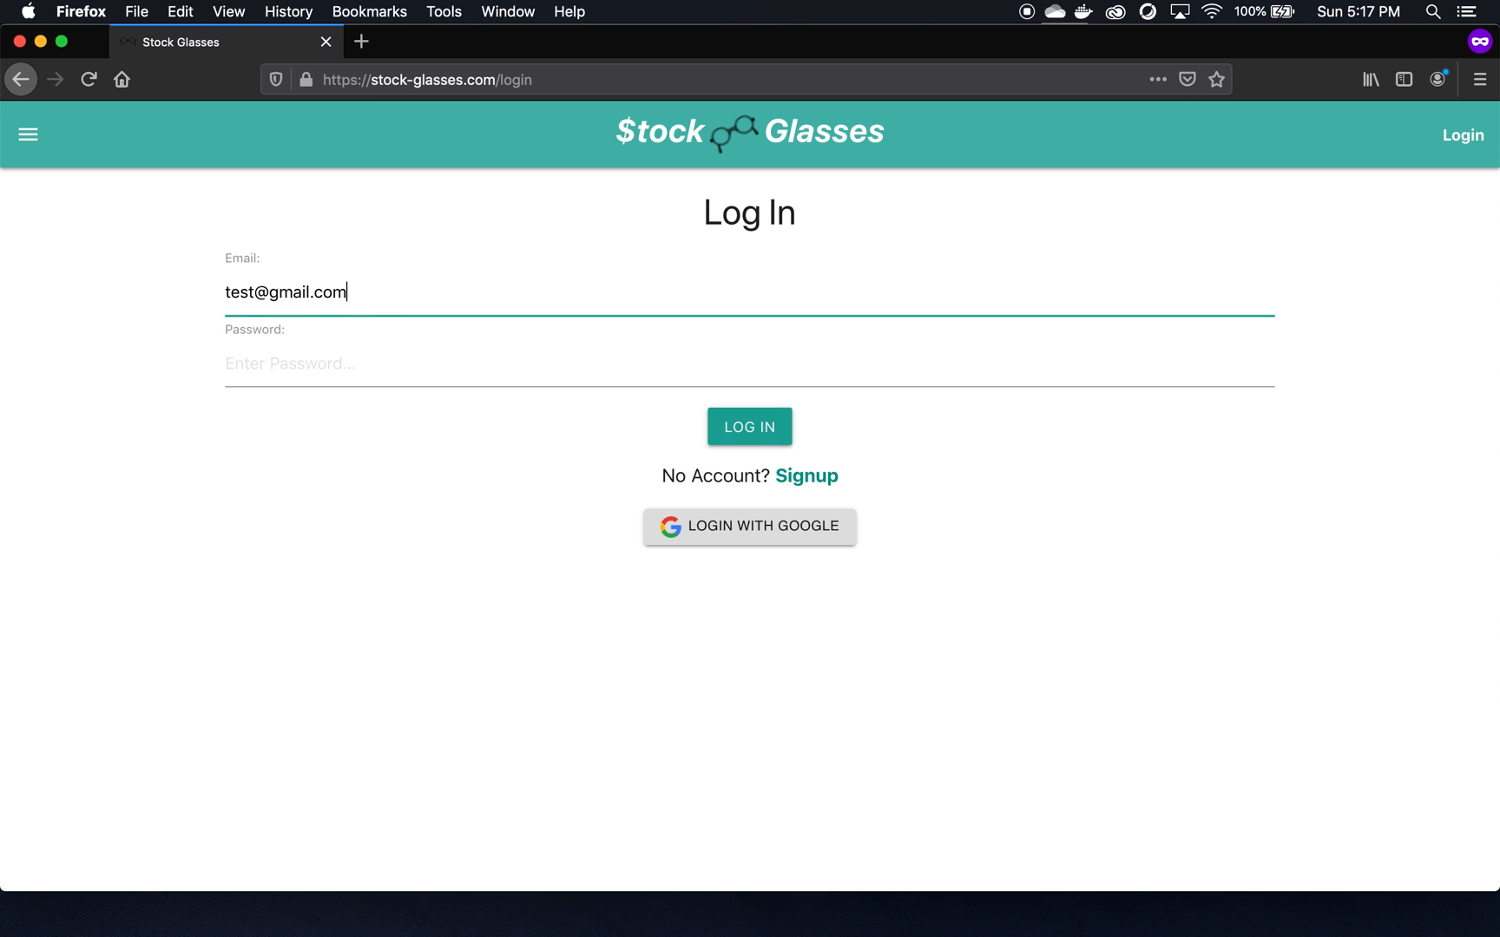
key("Tab")
type("tes")
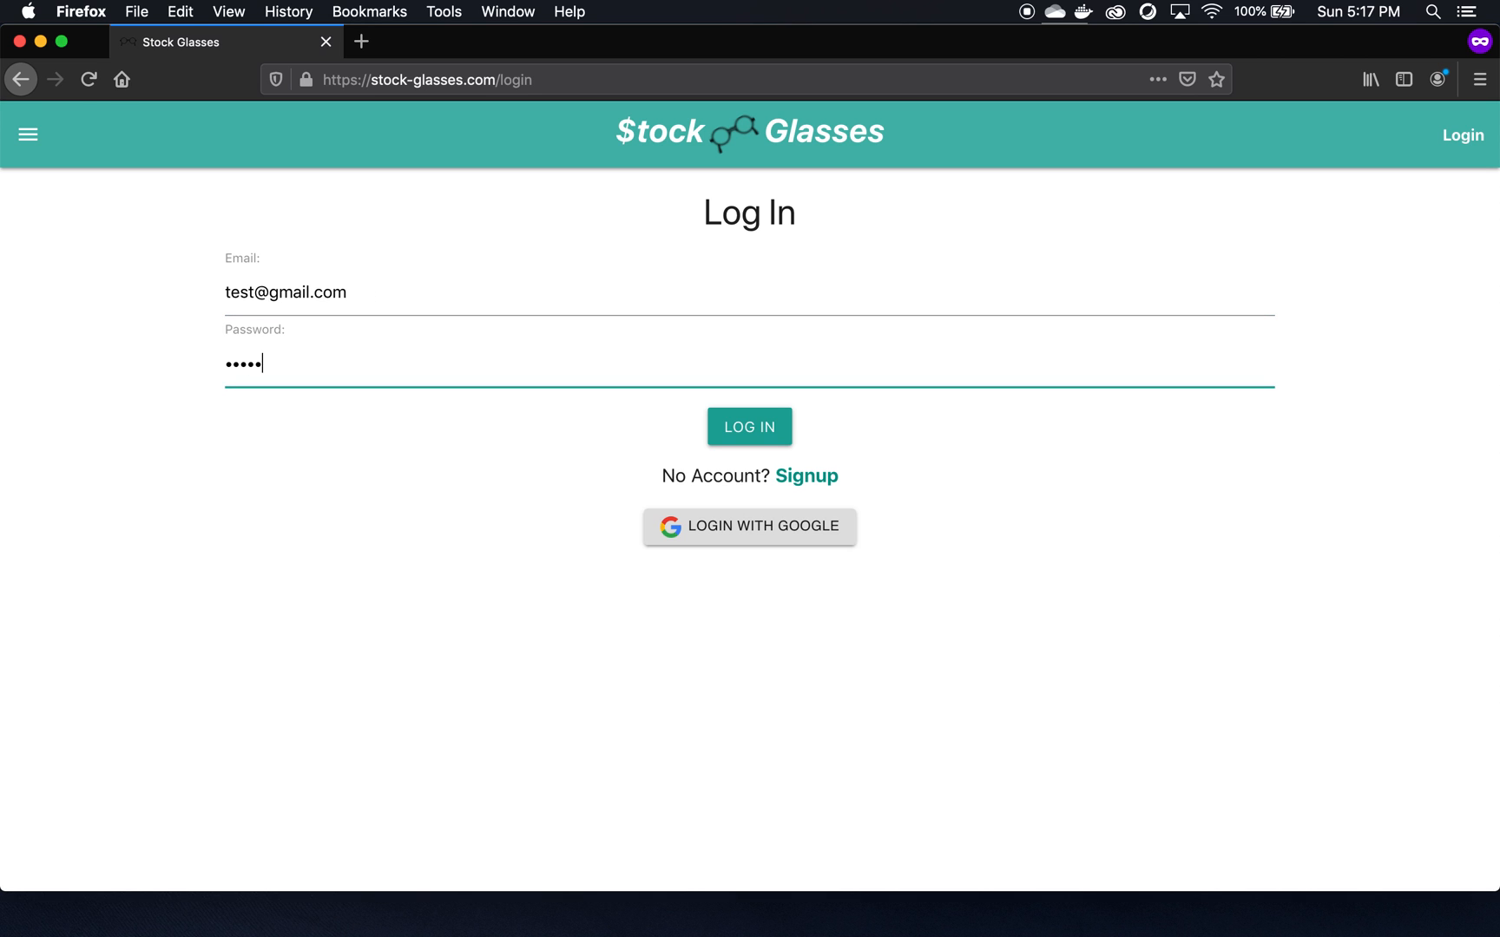
key("Return")
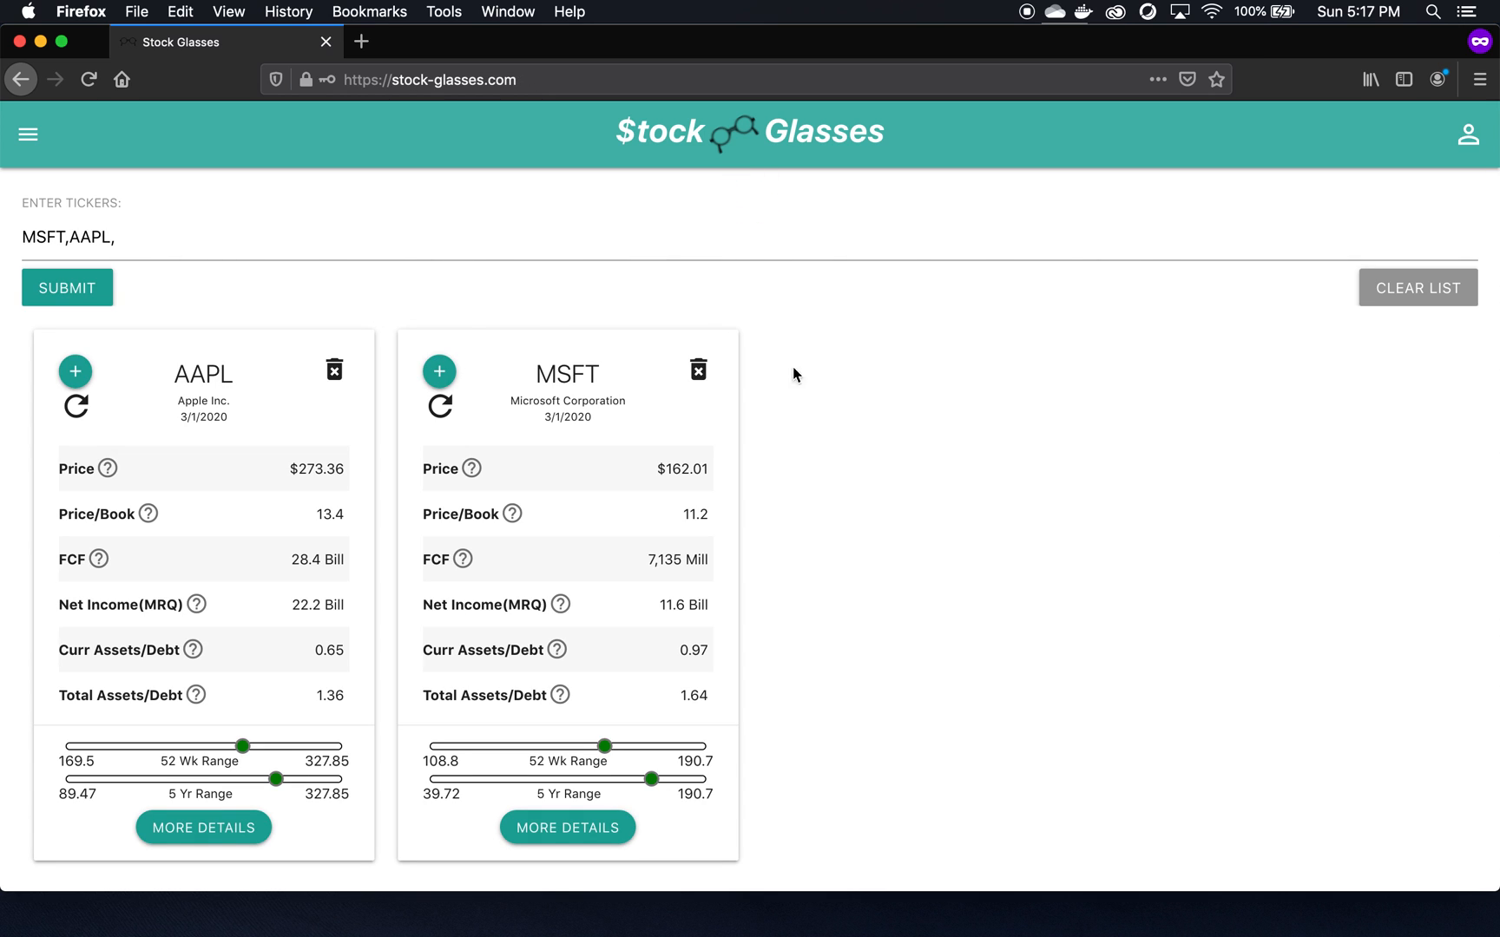
- Create a new list named 'My New List' and save the MSFT card into it
left_click(439, 375)
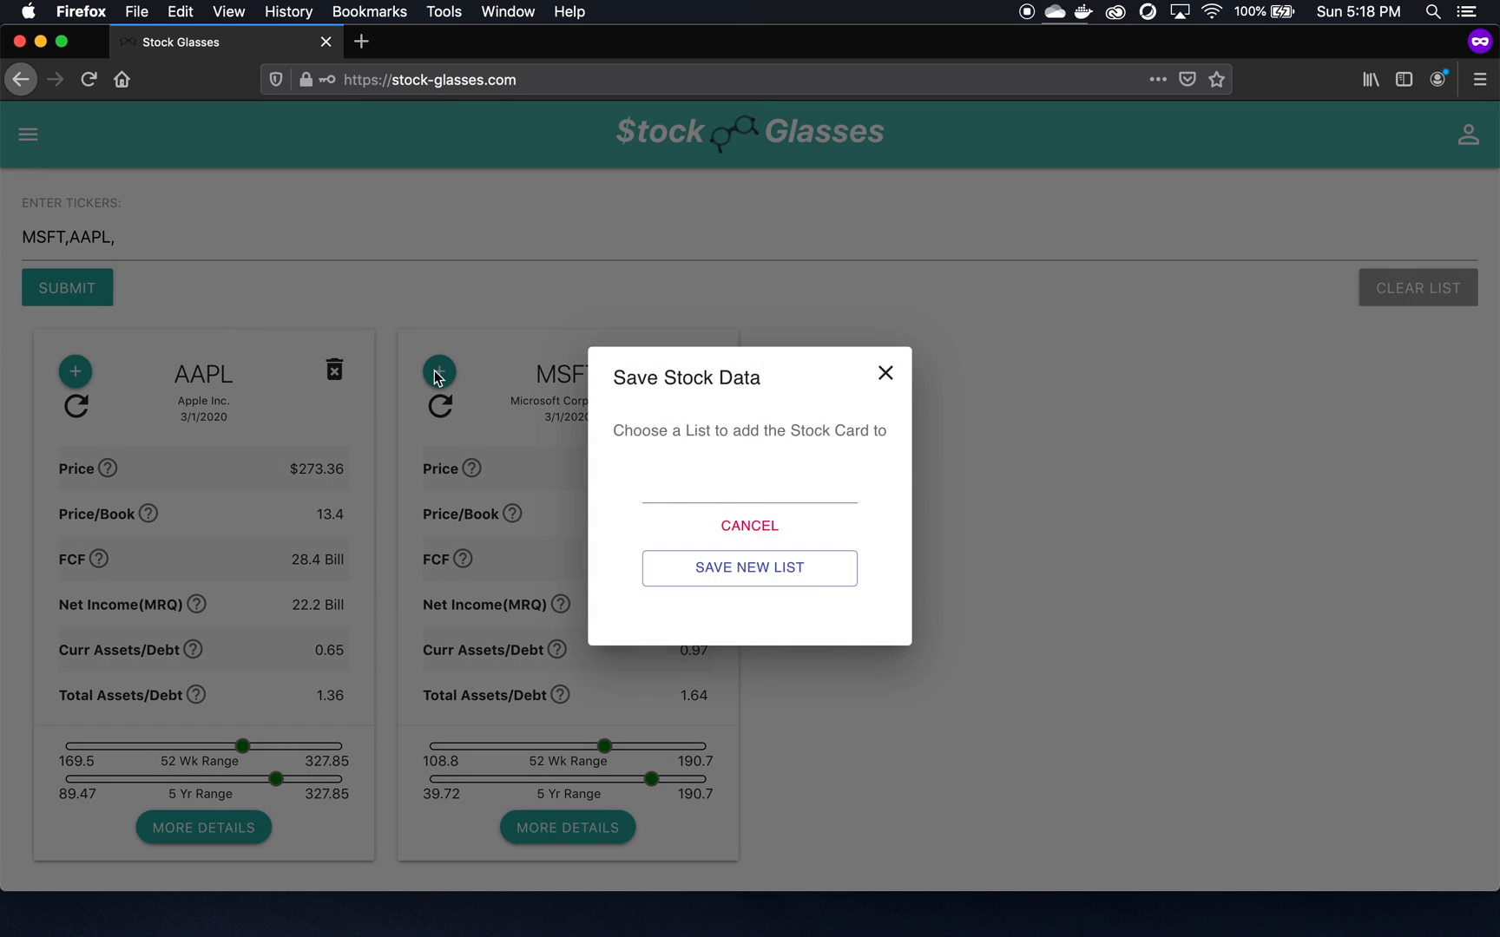
left_click(715, 490)
type("My New List")
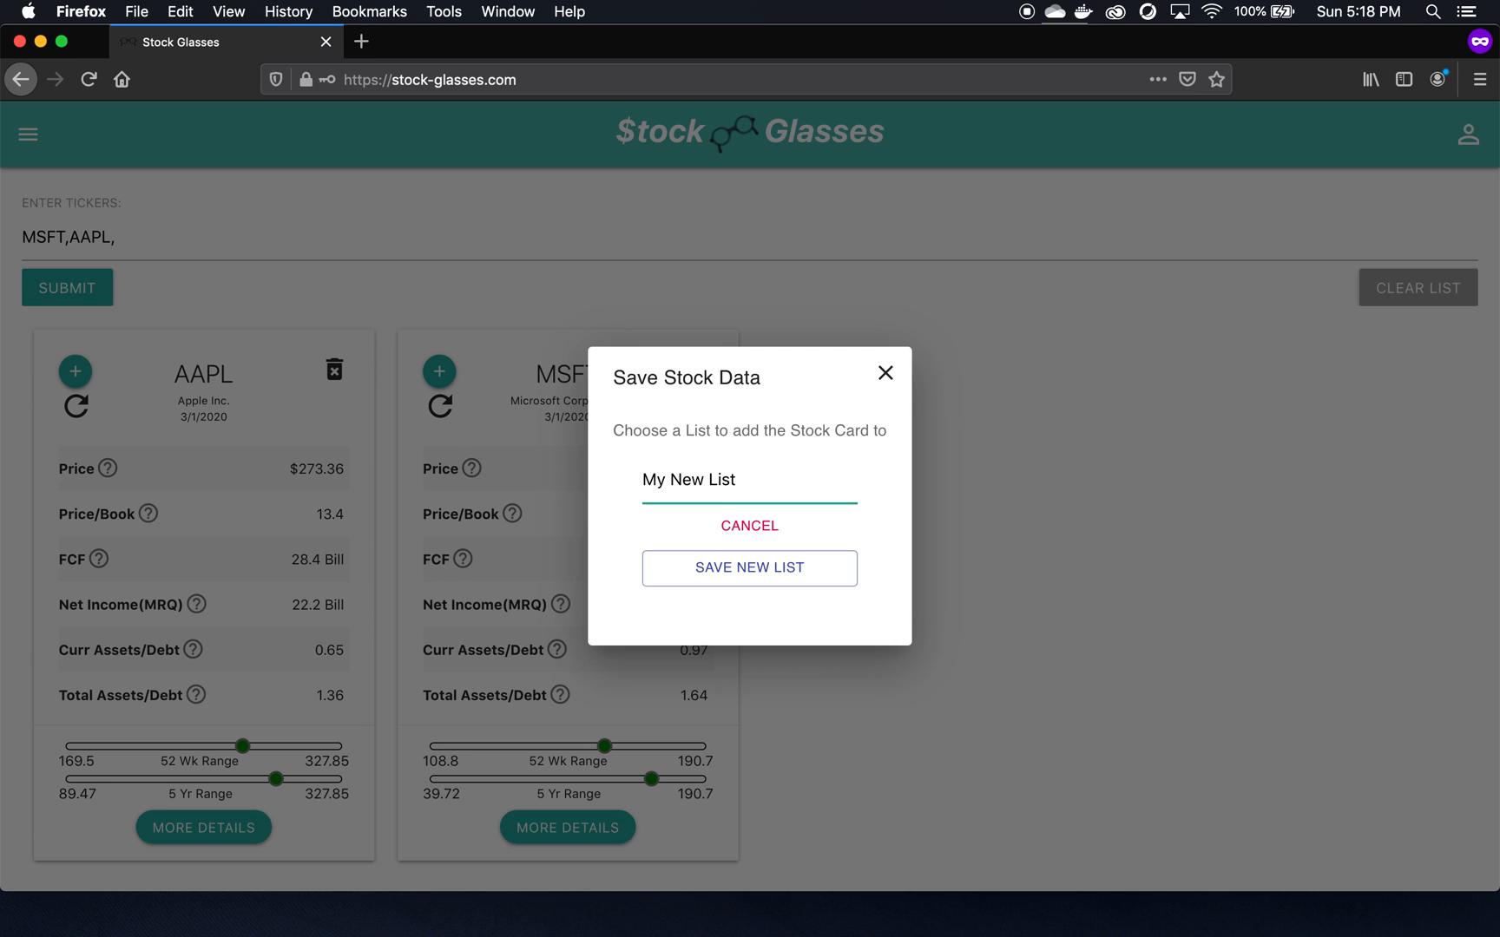
left_click(762, 571)
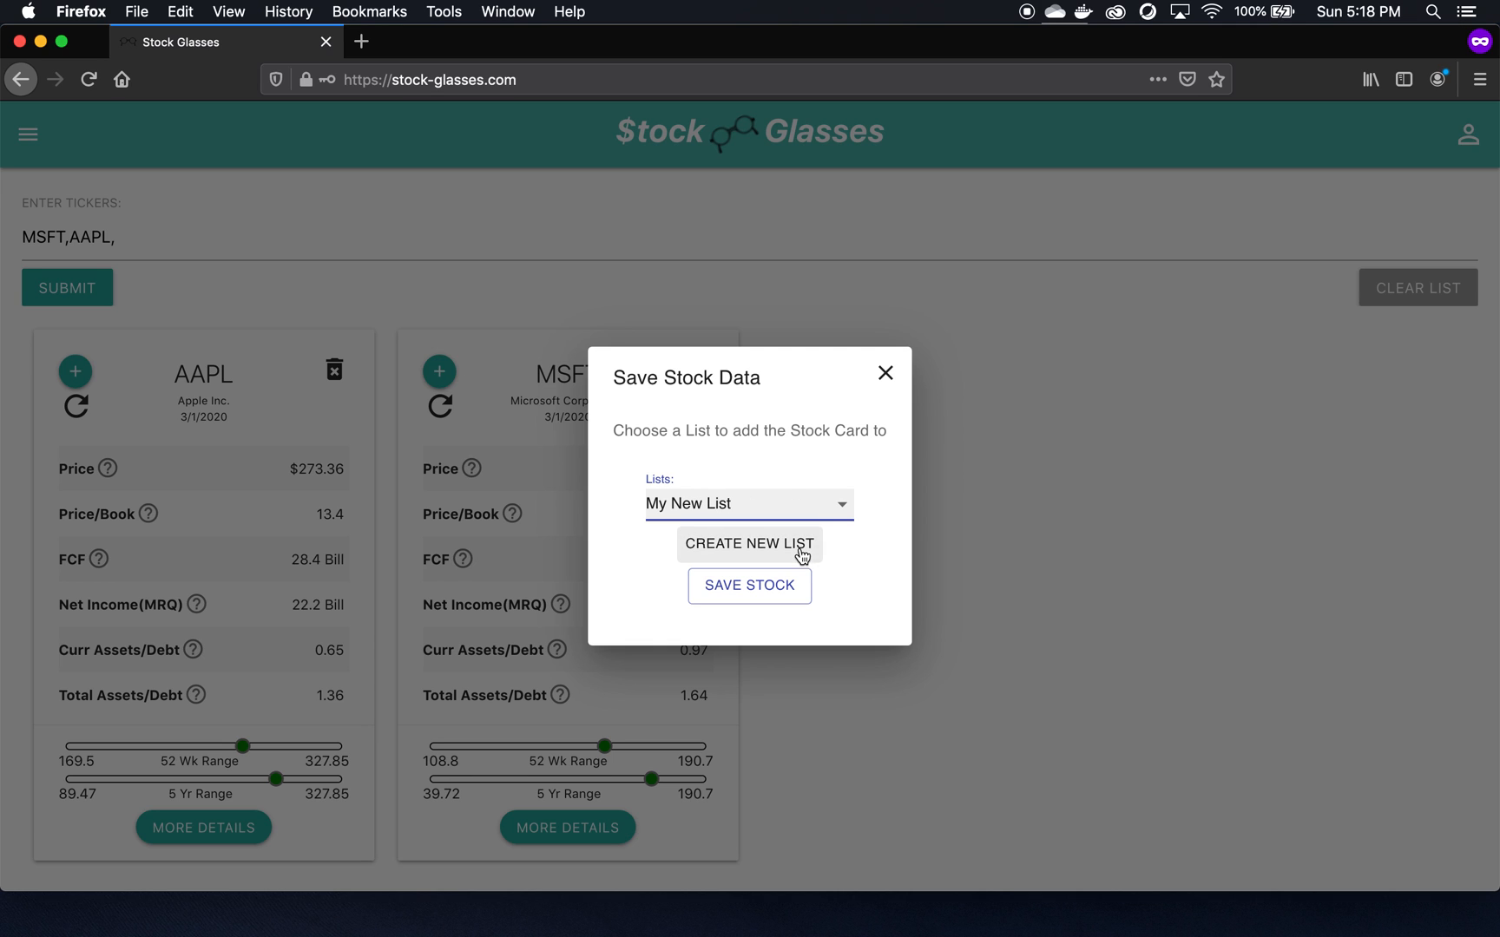
left_click(780, 585)
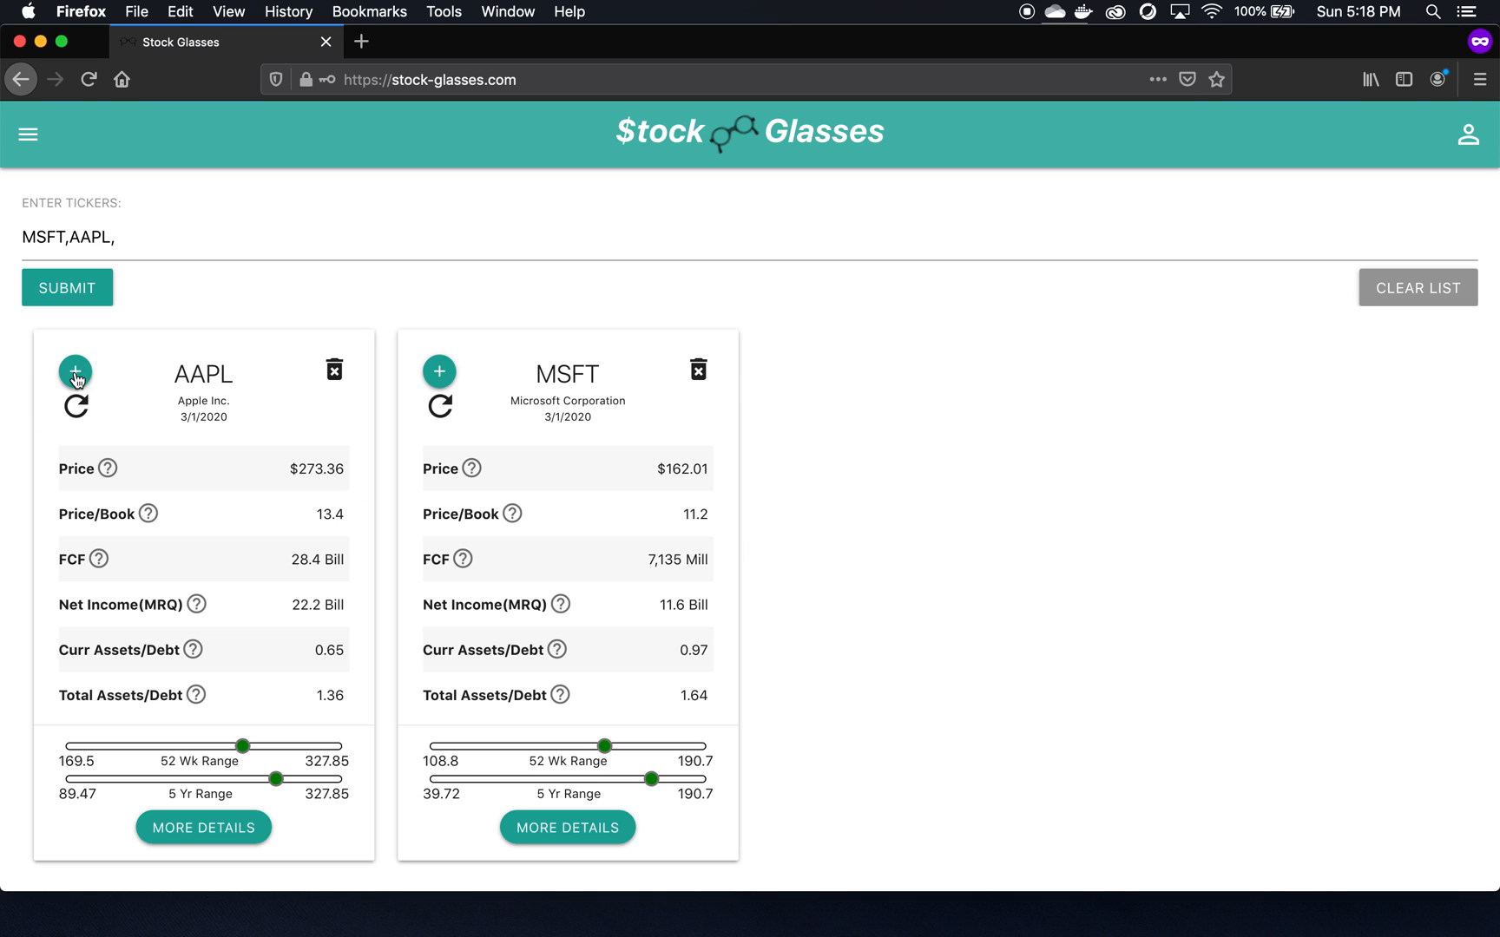
- Save the AAPL card to My New List and close the confirmation
left_click(75, 372)
left_click(745, 506)
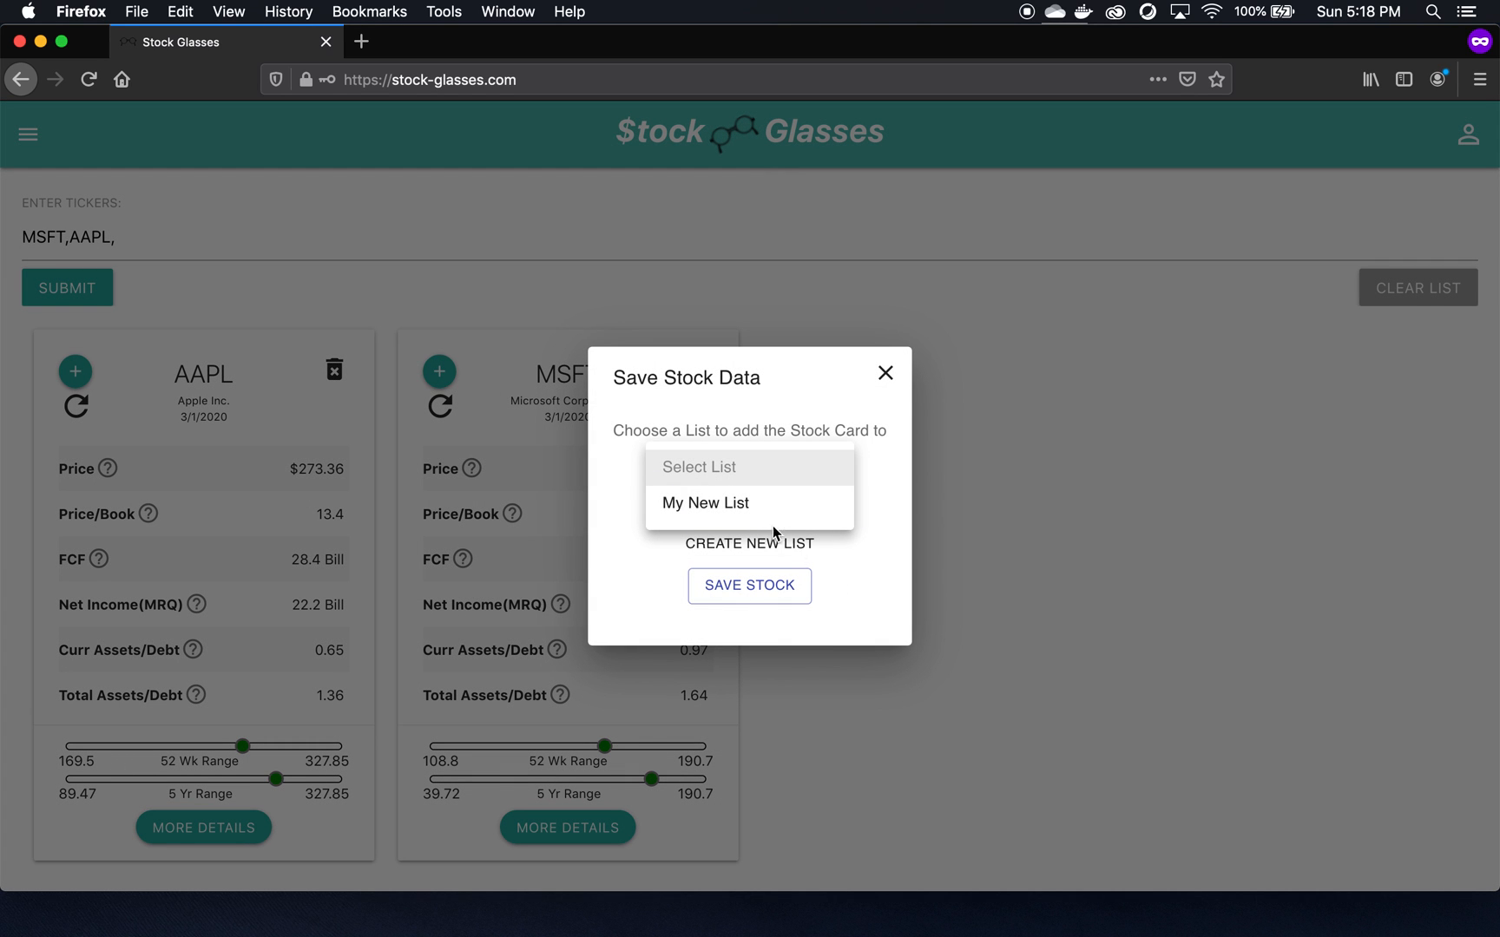
left_click(755, 506)
left_click(749, 587)
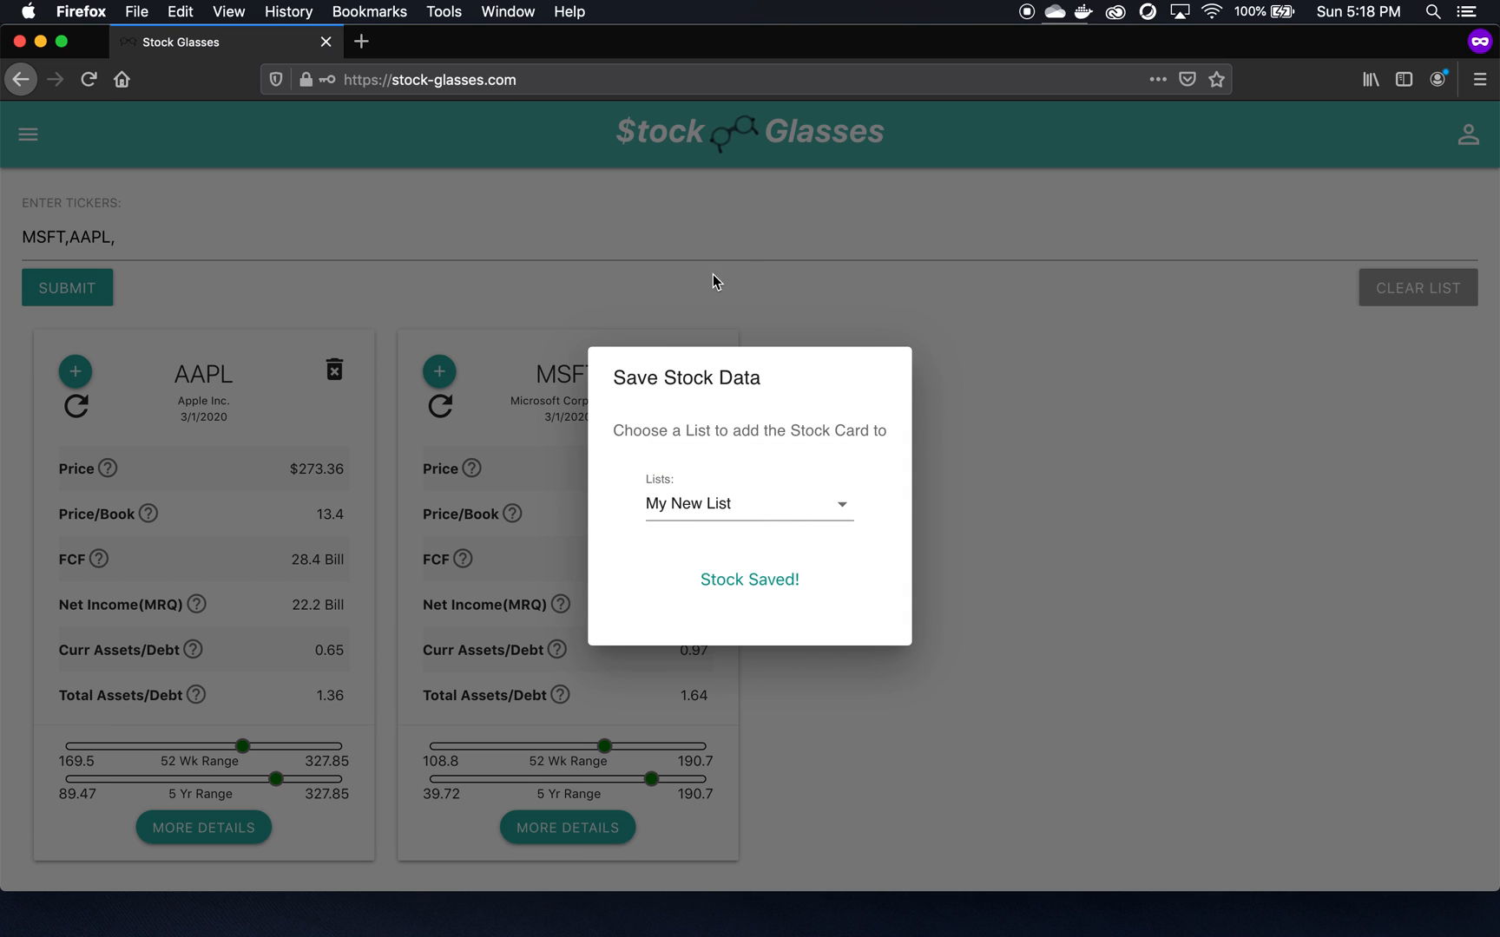
left_click(713, 276)
- Go to My Saved Lists and expand My New List
left_click(27, 134)
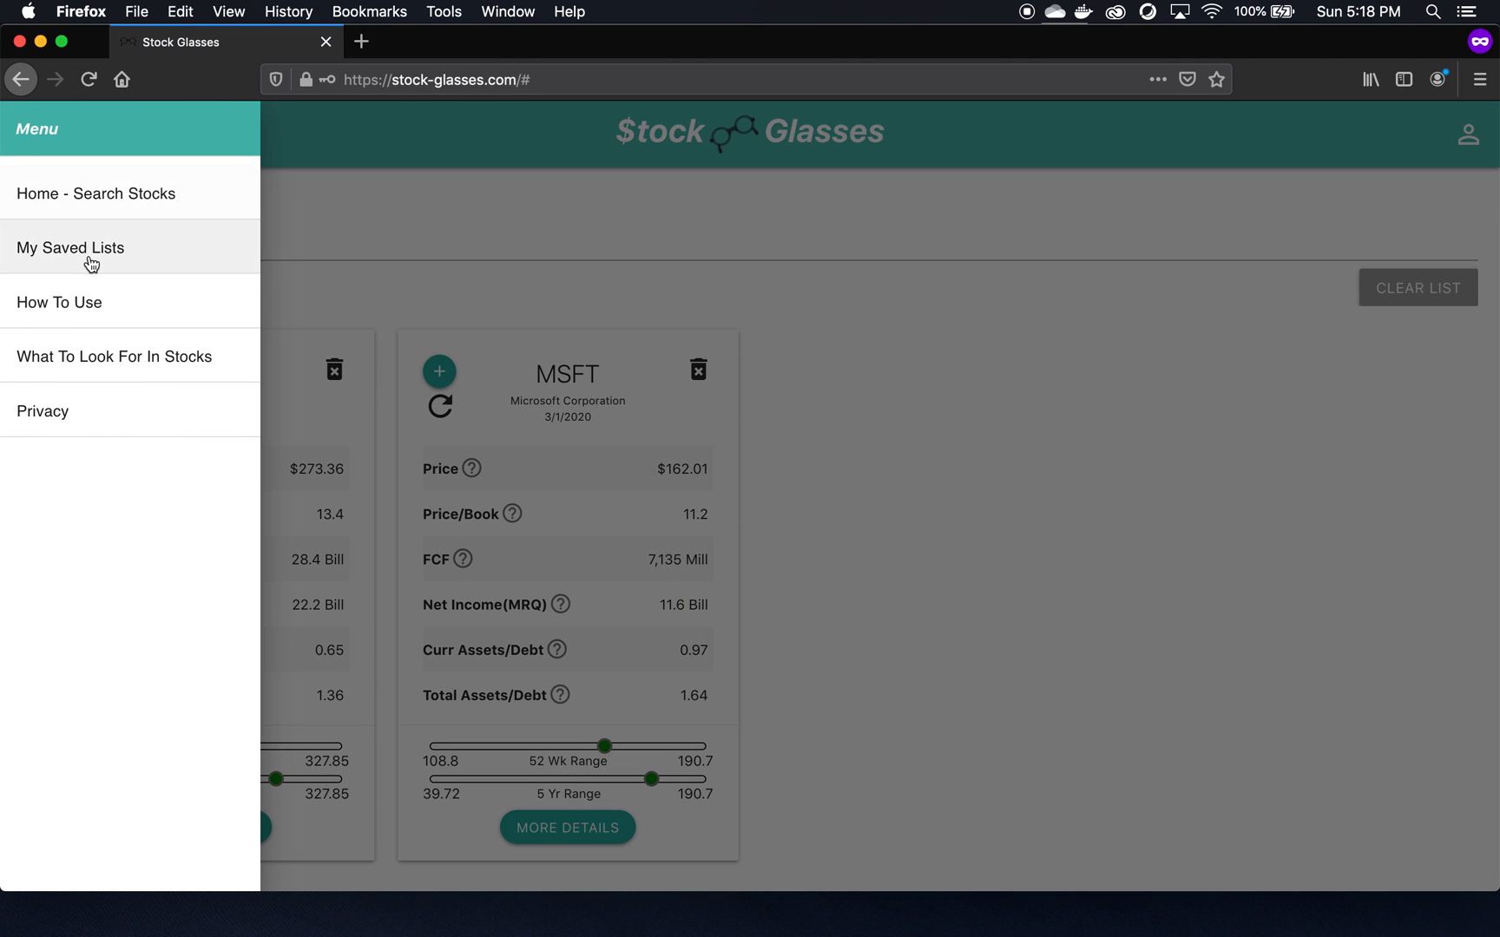
left_click(91, 252)
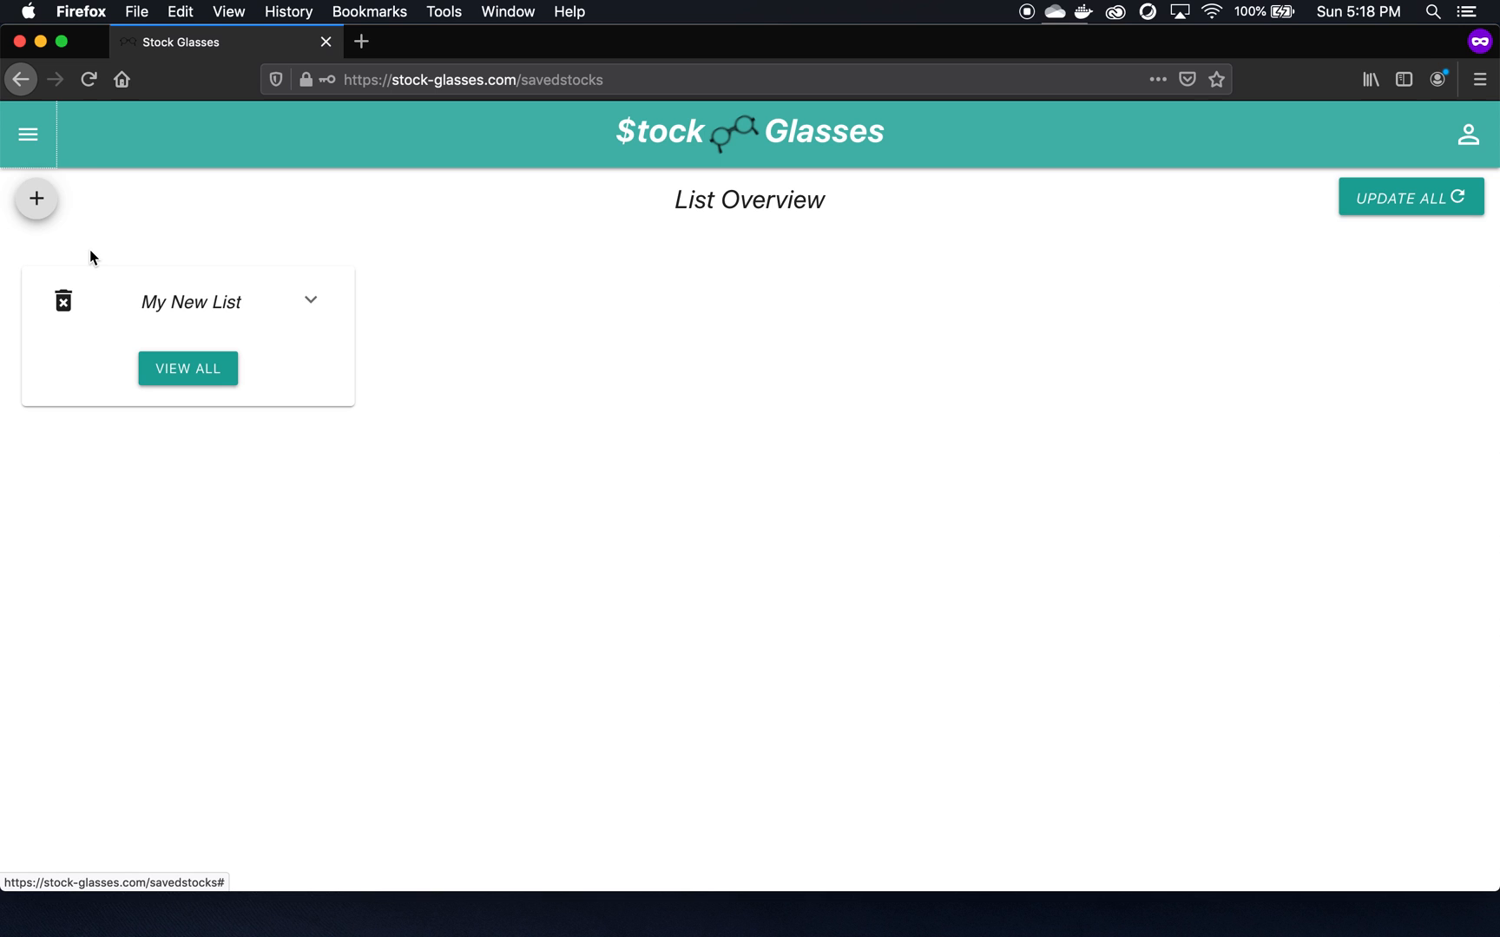
left_click(312, 301)
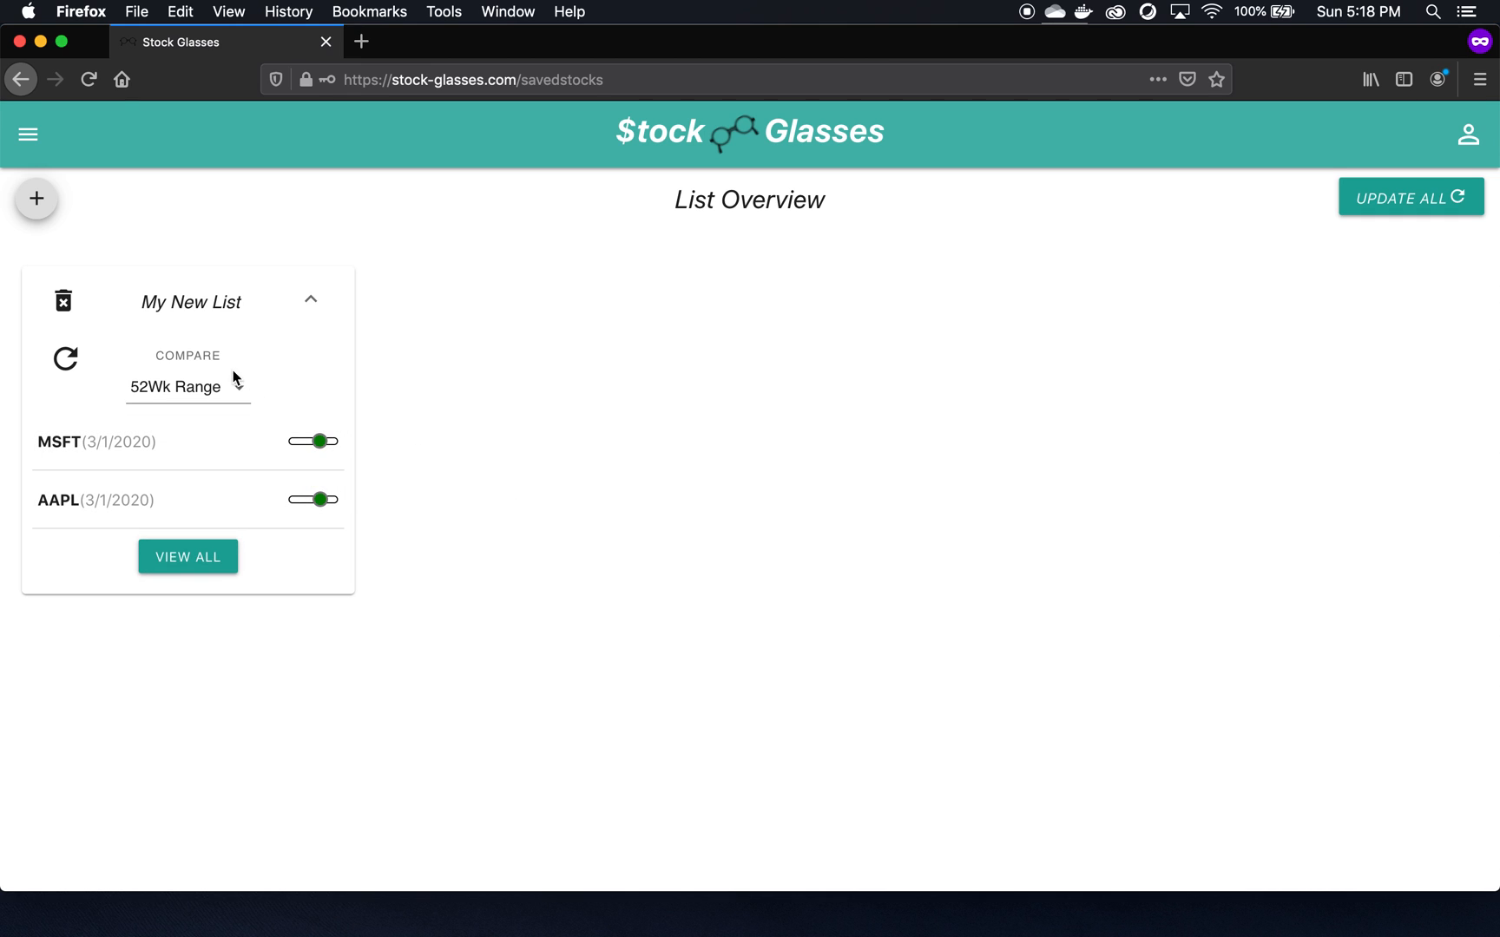
- Compare the list's stocks by 5Yr Range, Price, then Market Cap, and open its full page
left_click(201, 388)
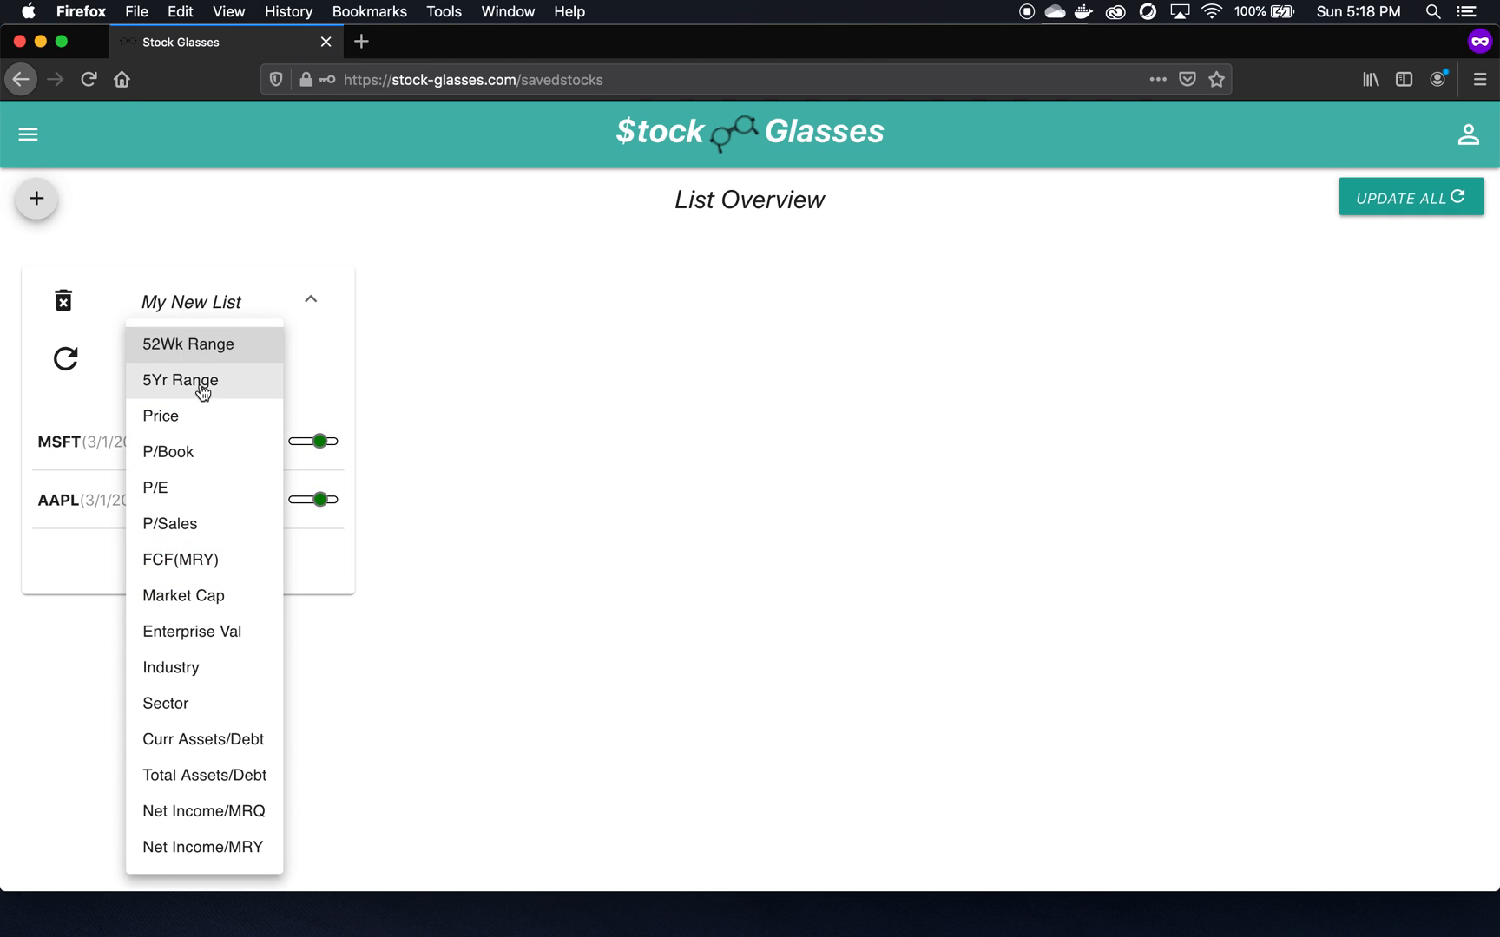
left_click(202, 387)
left_click(184, 386)
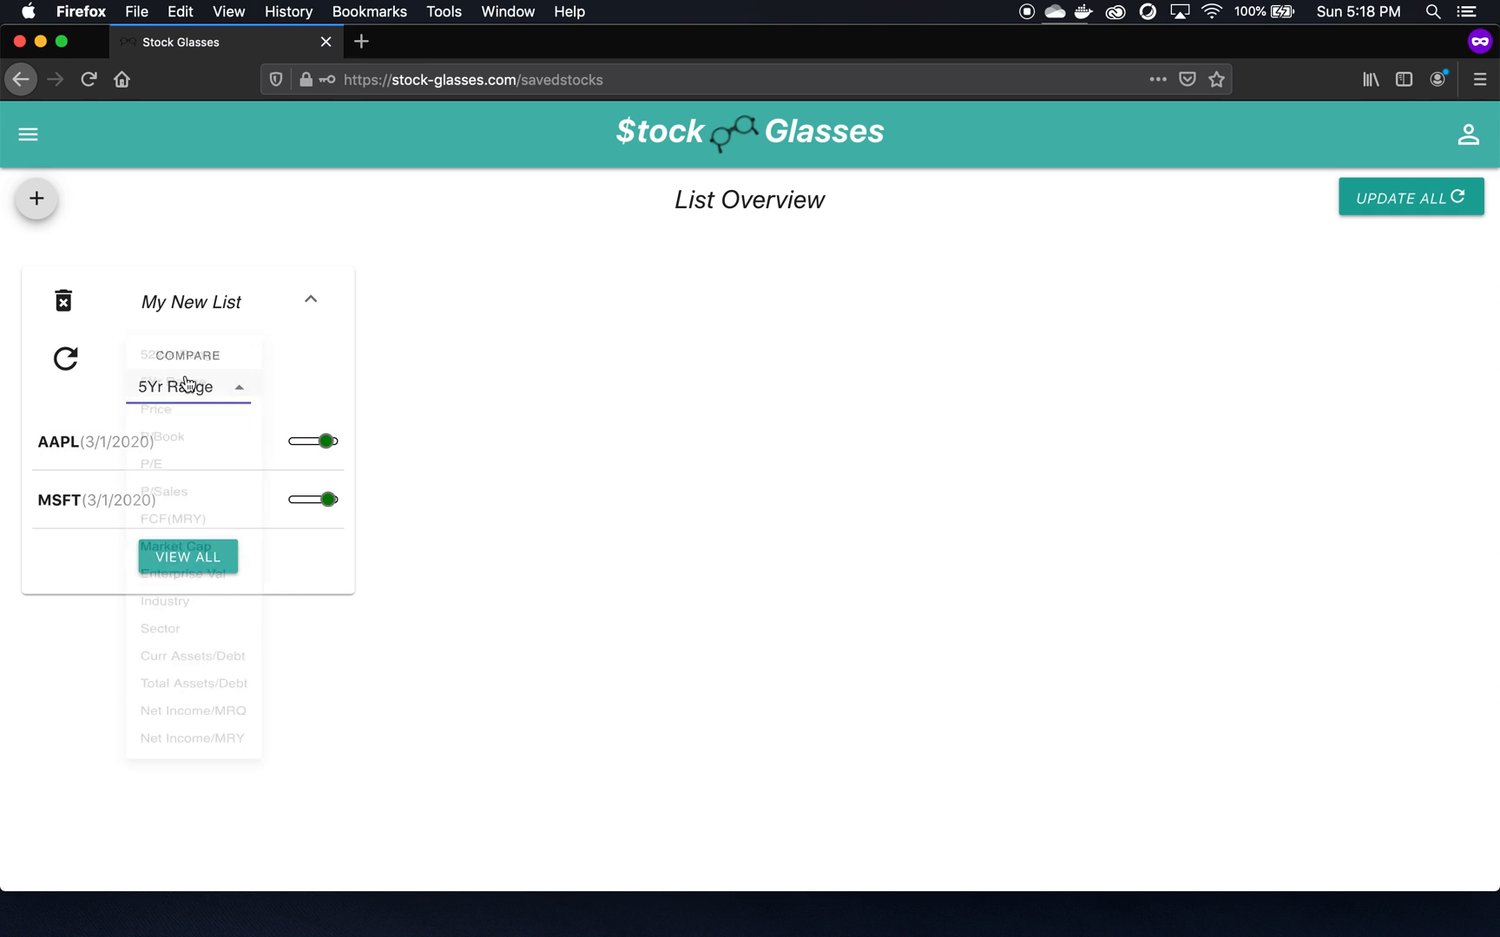
left_click(176, 422)
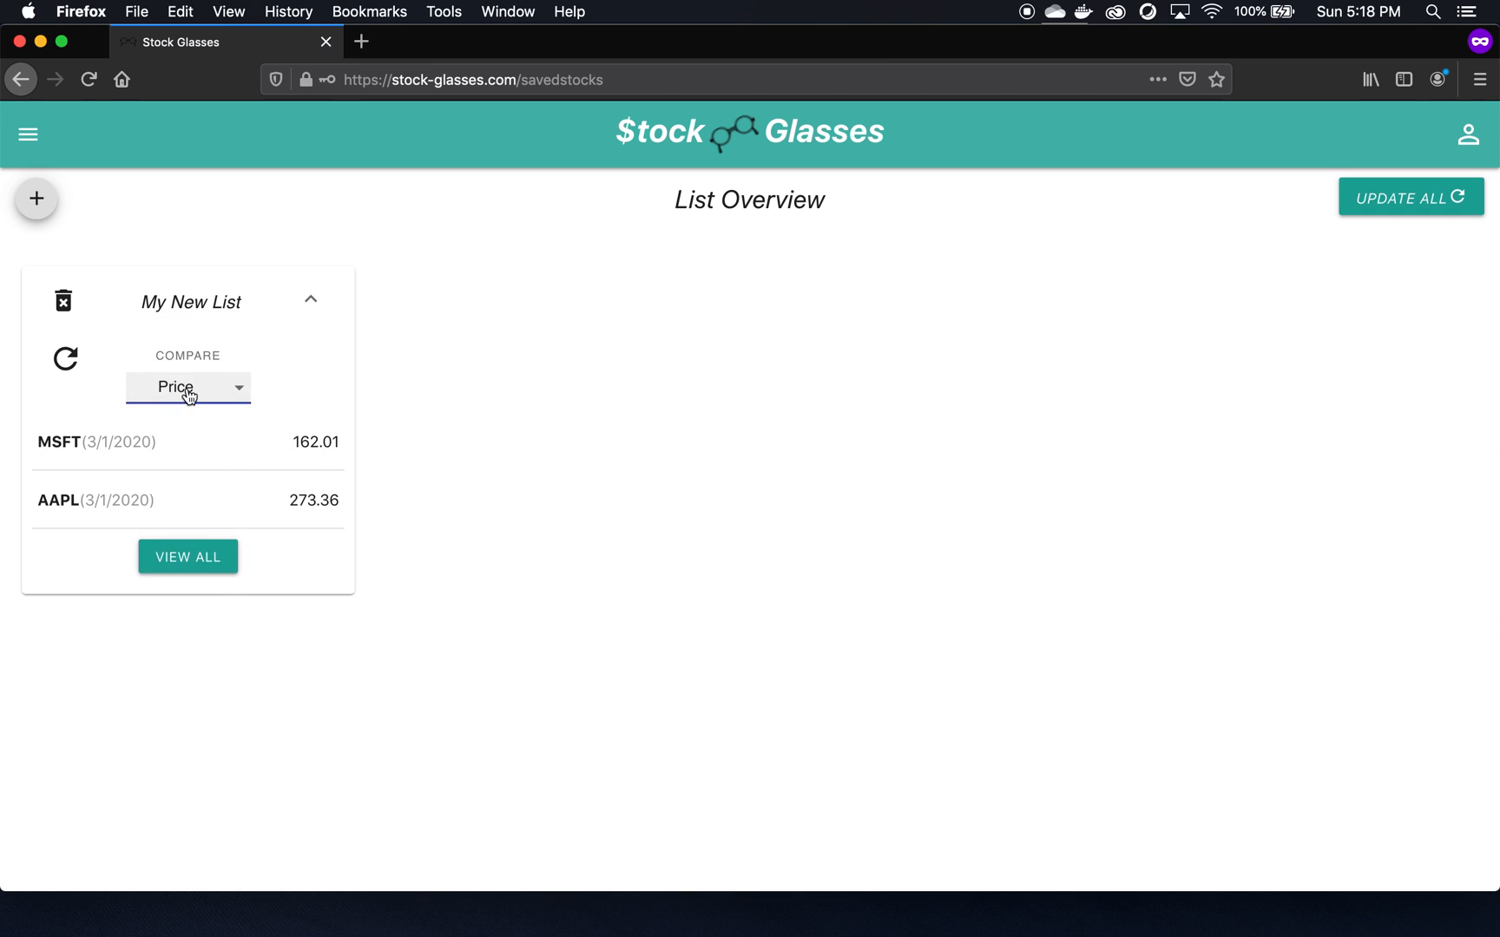
left_click(184, 389)
left_click(194, 569)
left_click(176, 555)
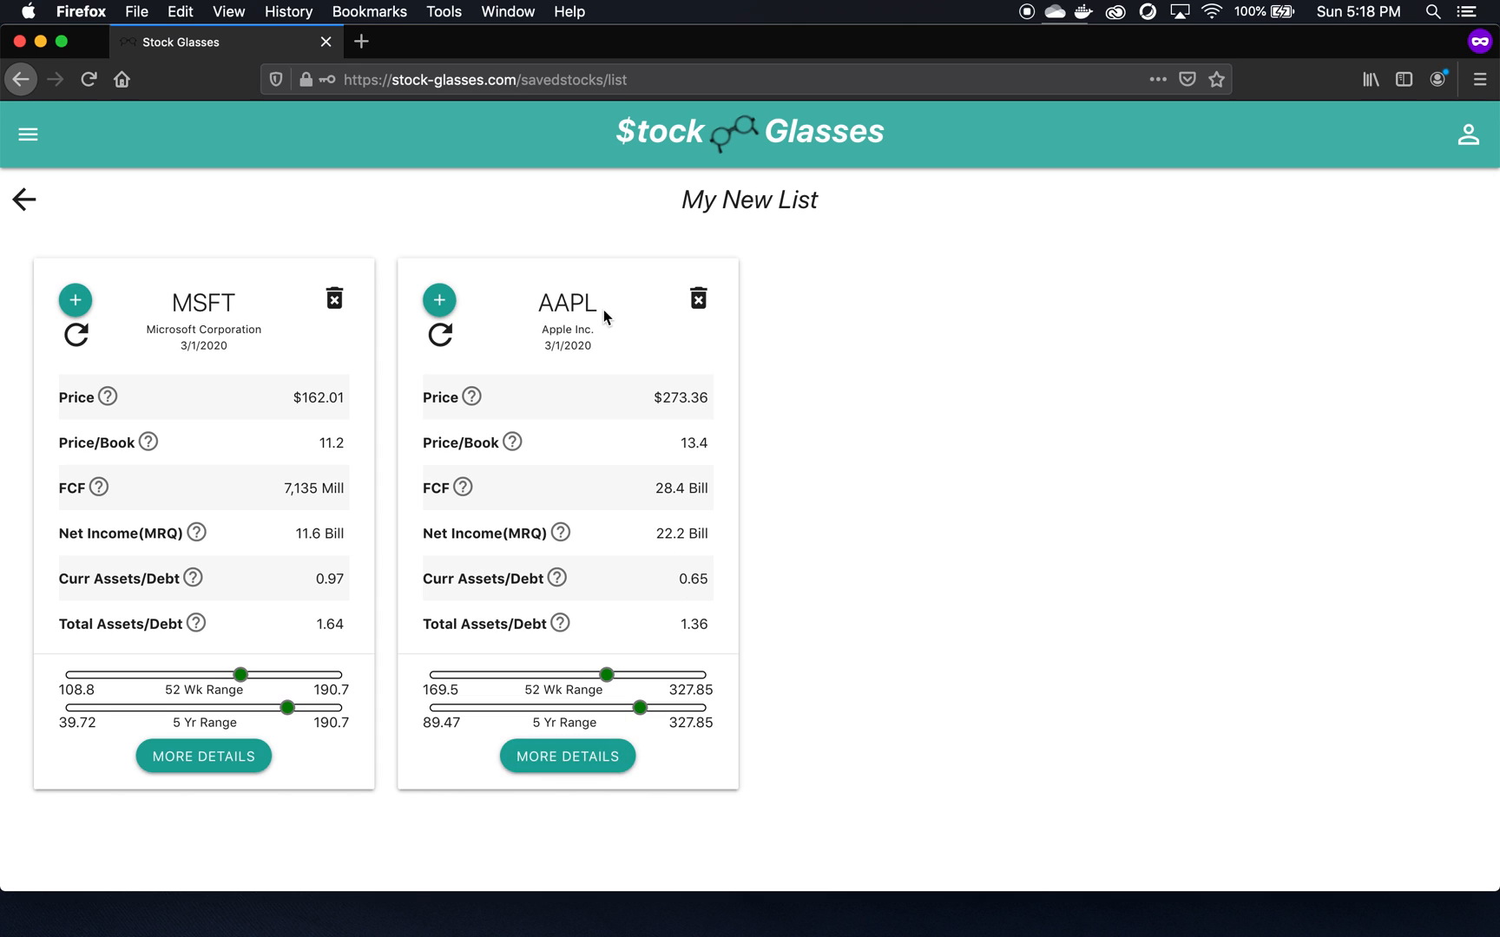
- Delete the AAPL card from My New List, leaving only MSFT
left_click(25, 202)
left_click(190, 556)
left_click(695, 301)
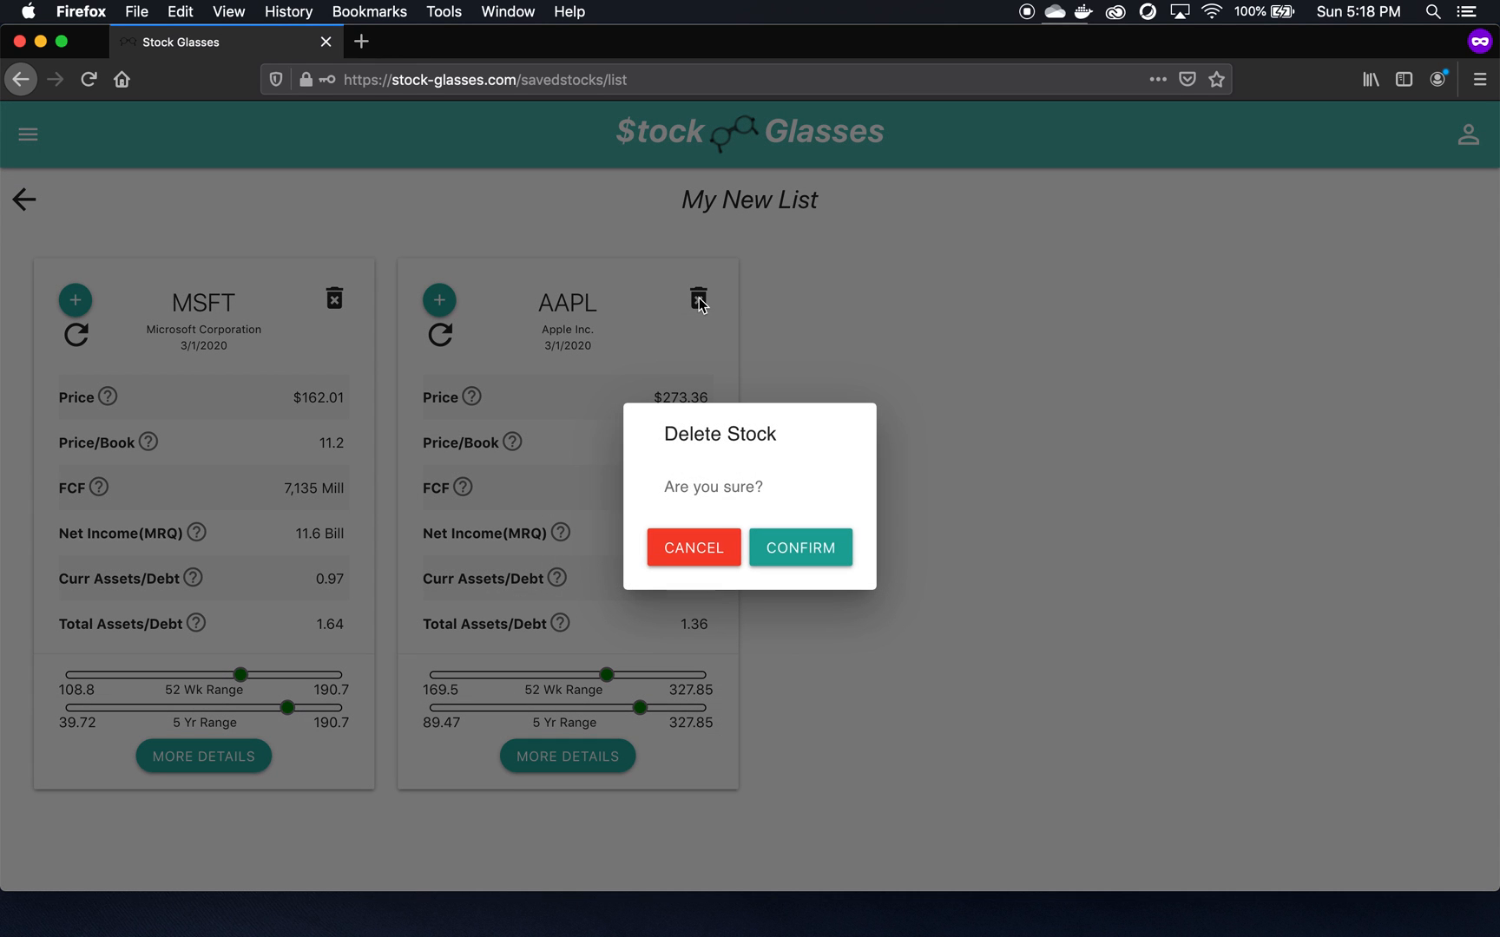
left_click(801, 547)
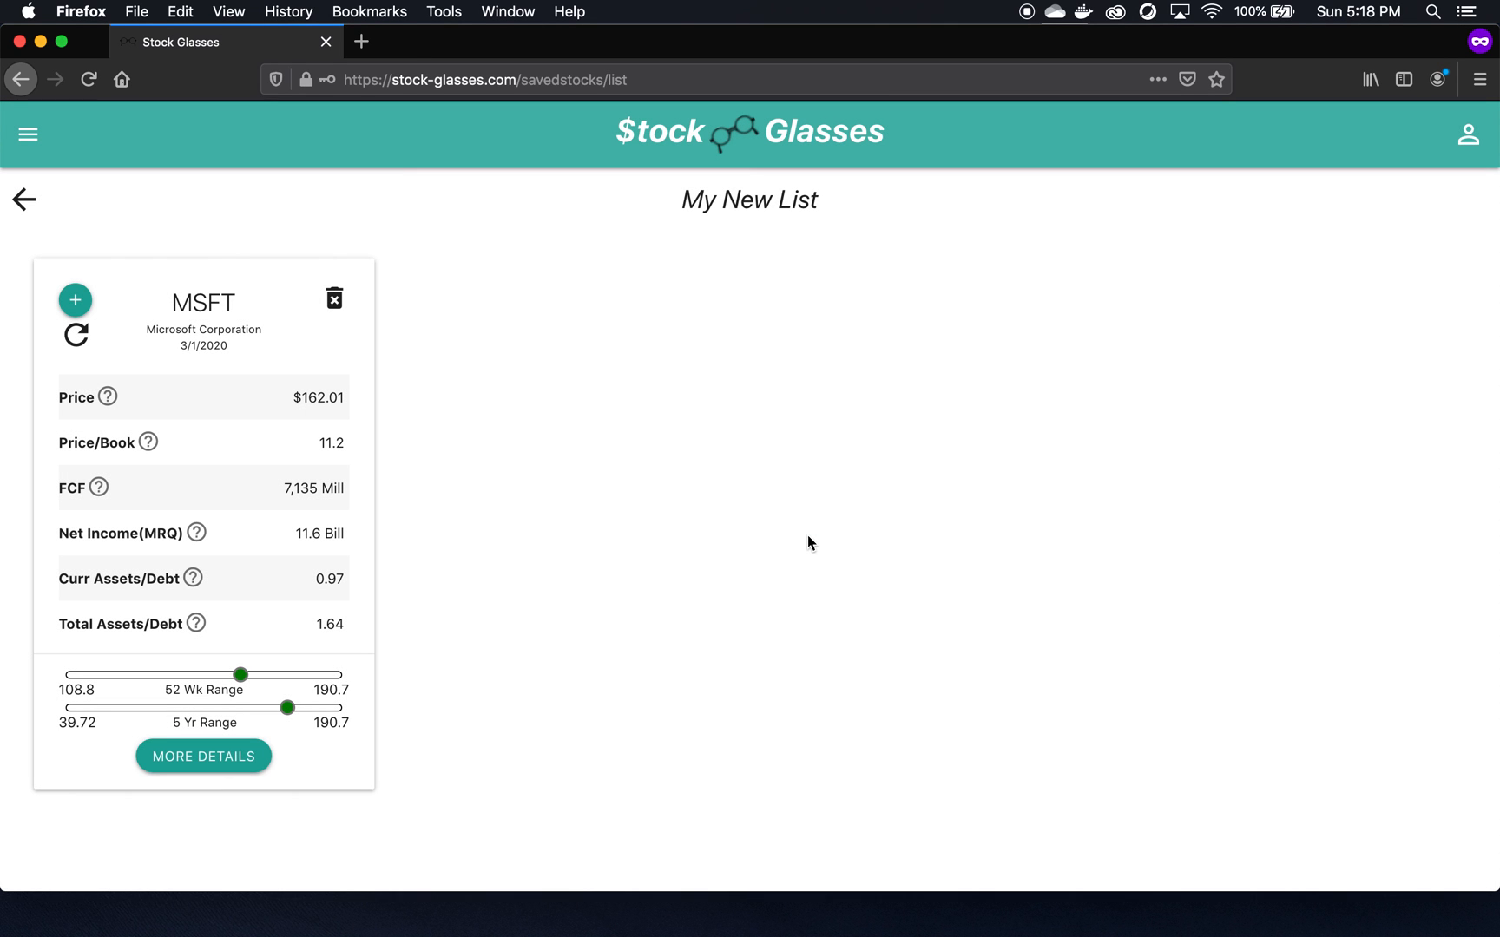
- Return to the list overview and open the My Account page
left_click(23, 200)
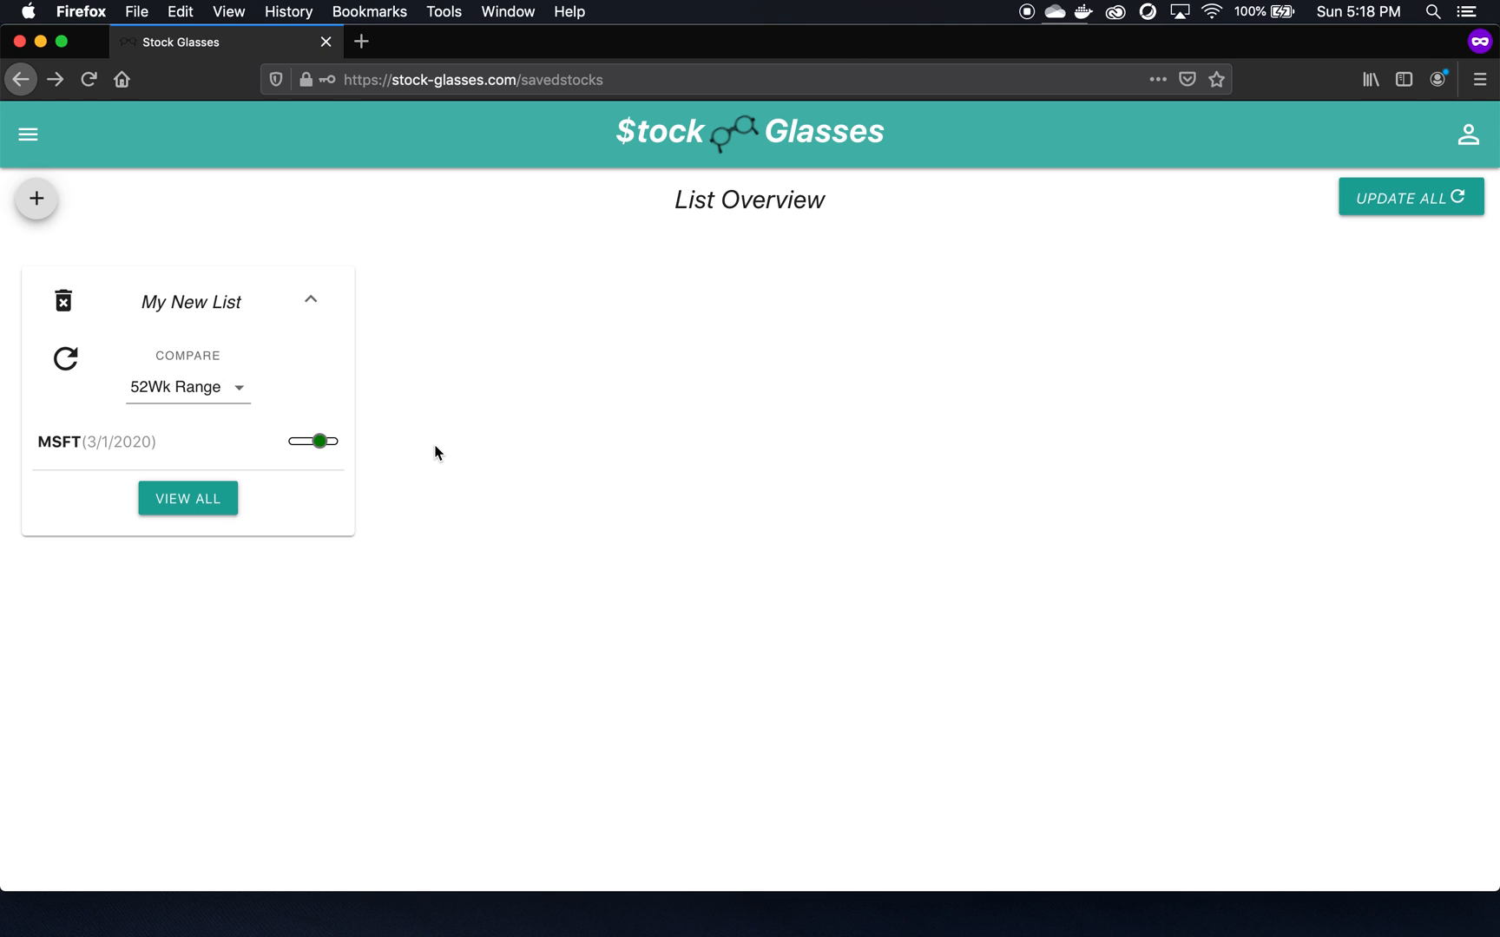
left_click(1467, 135)
left_click(1412, 149)
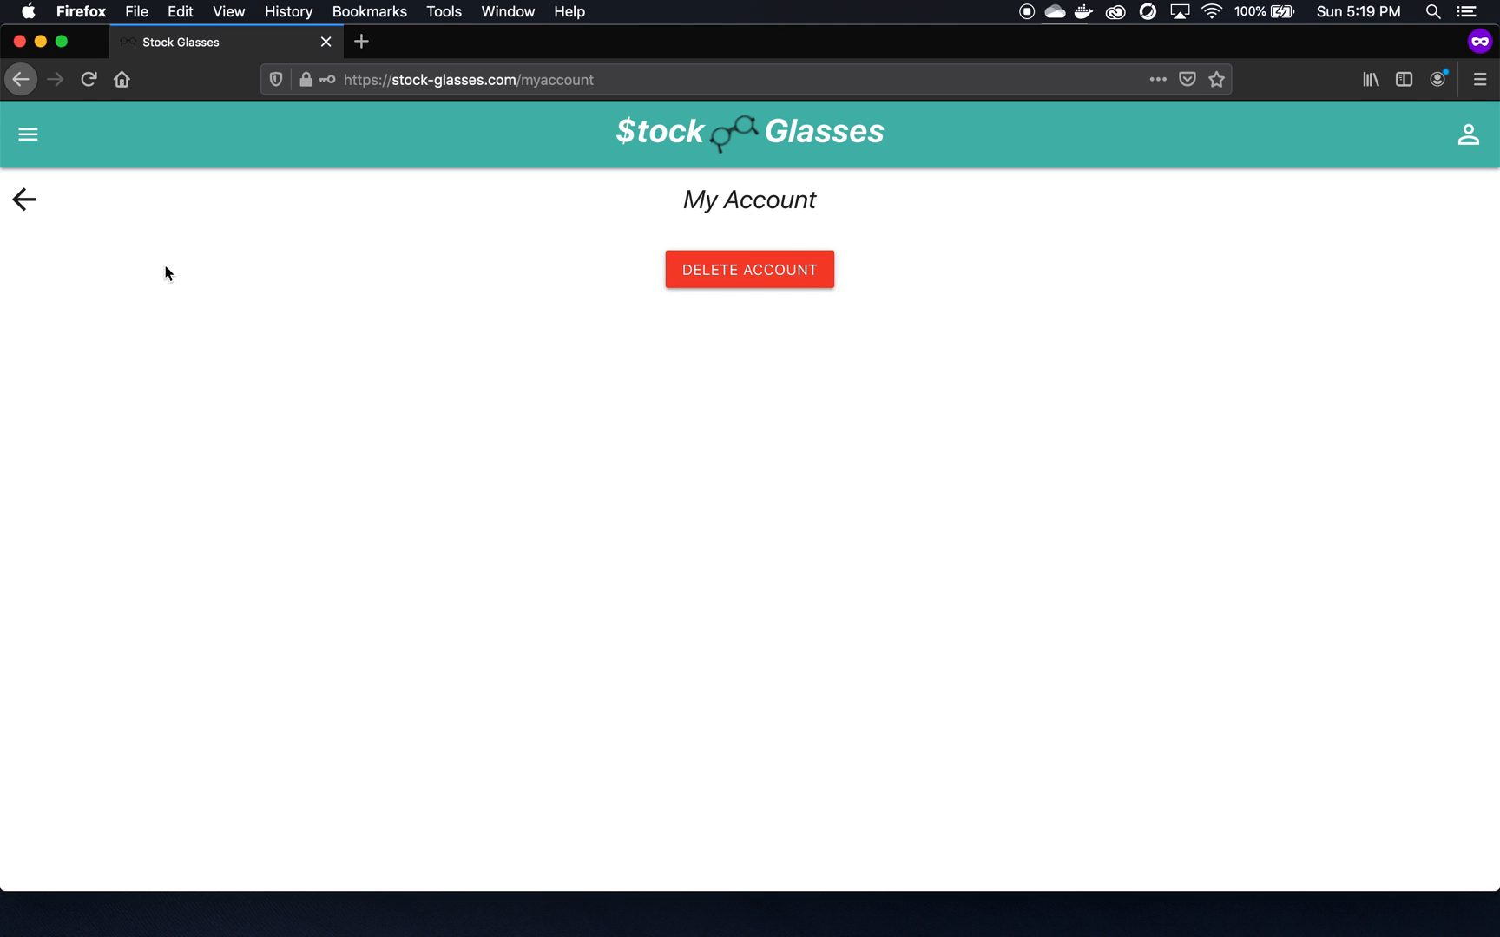
- Go back from My Account to List Overview showing My New List with MSFT
left_click(24, 200)
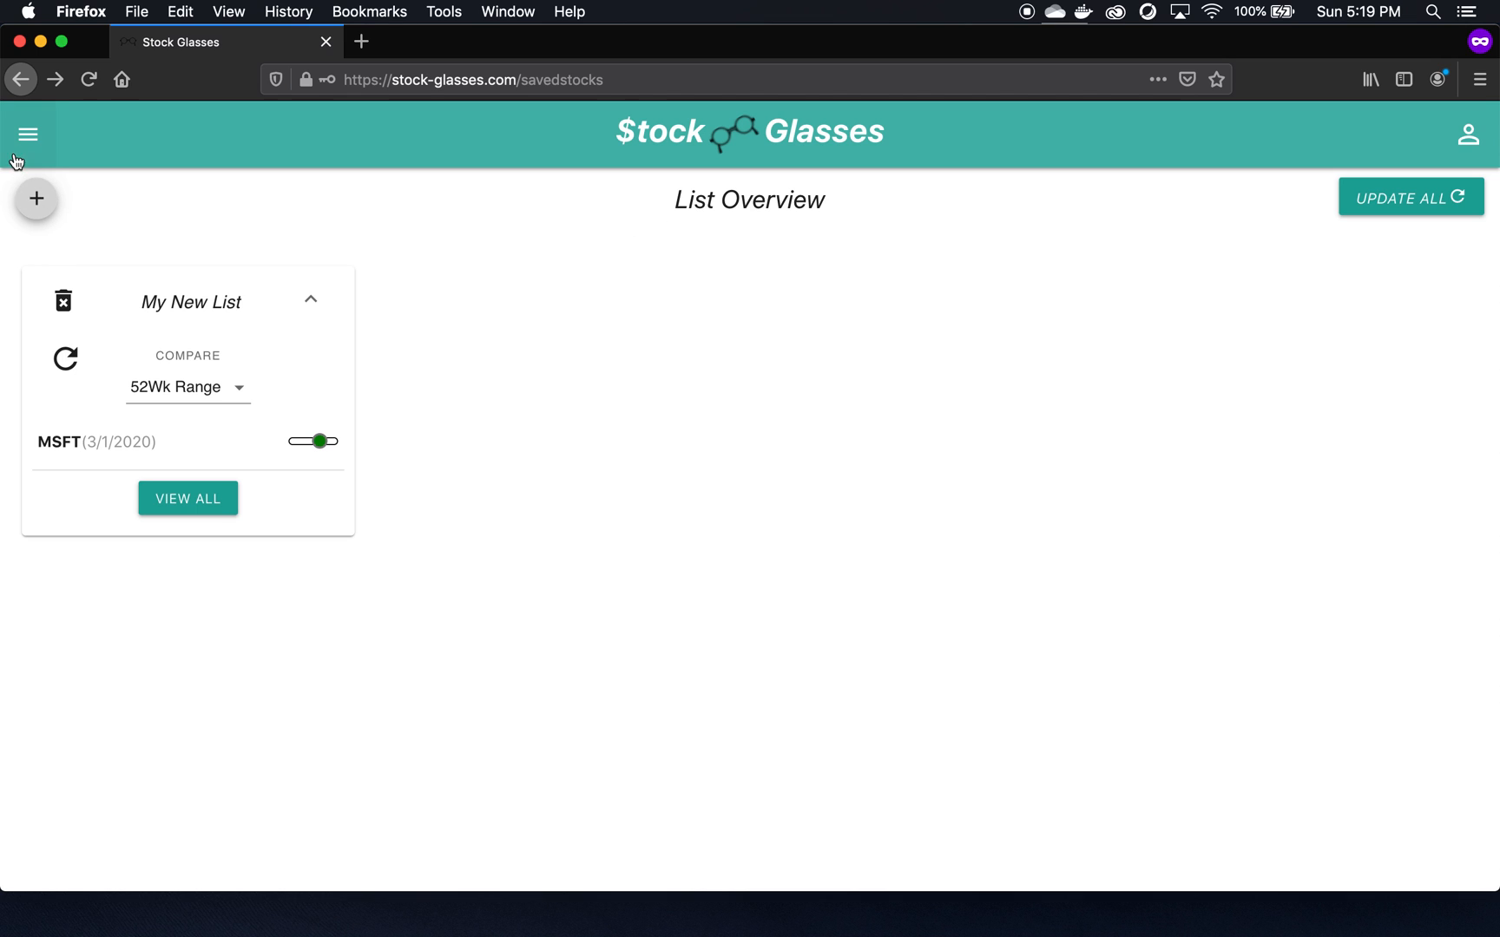
left_click(35, 211)
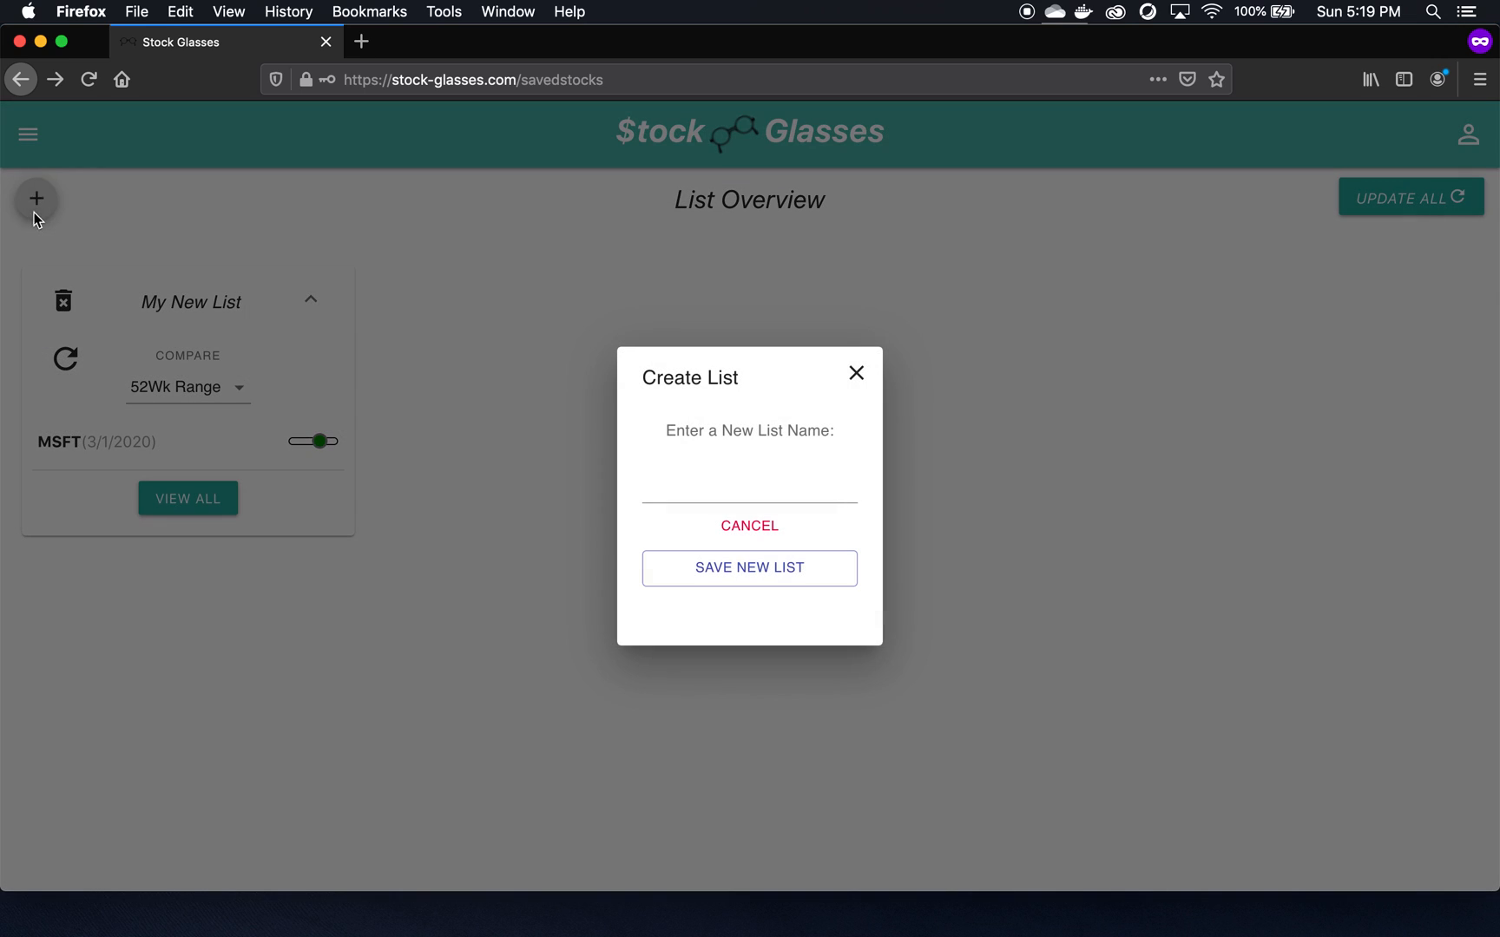
left_click(856, 375)
left_click(27, 134)
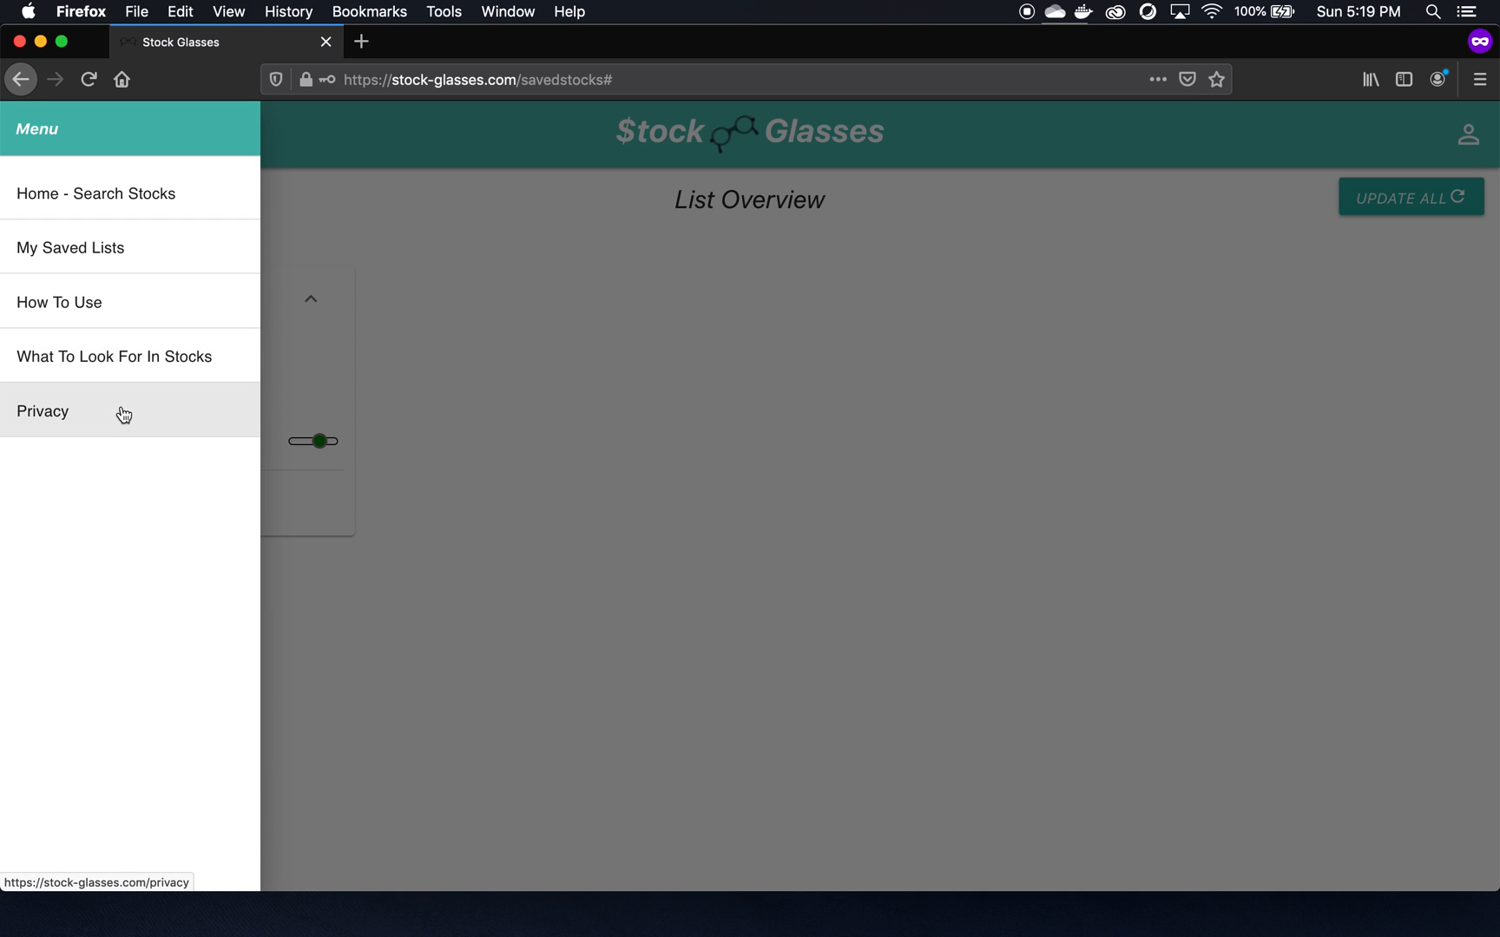
left_click(632, 421)
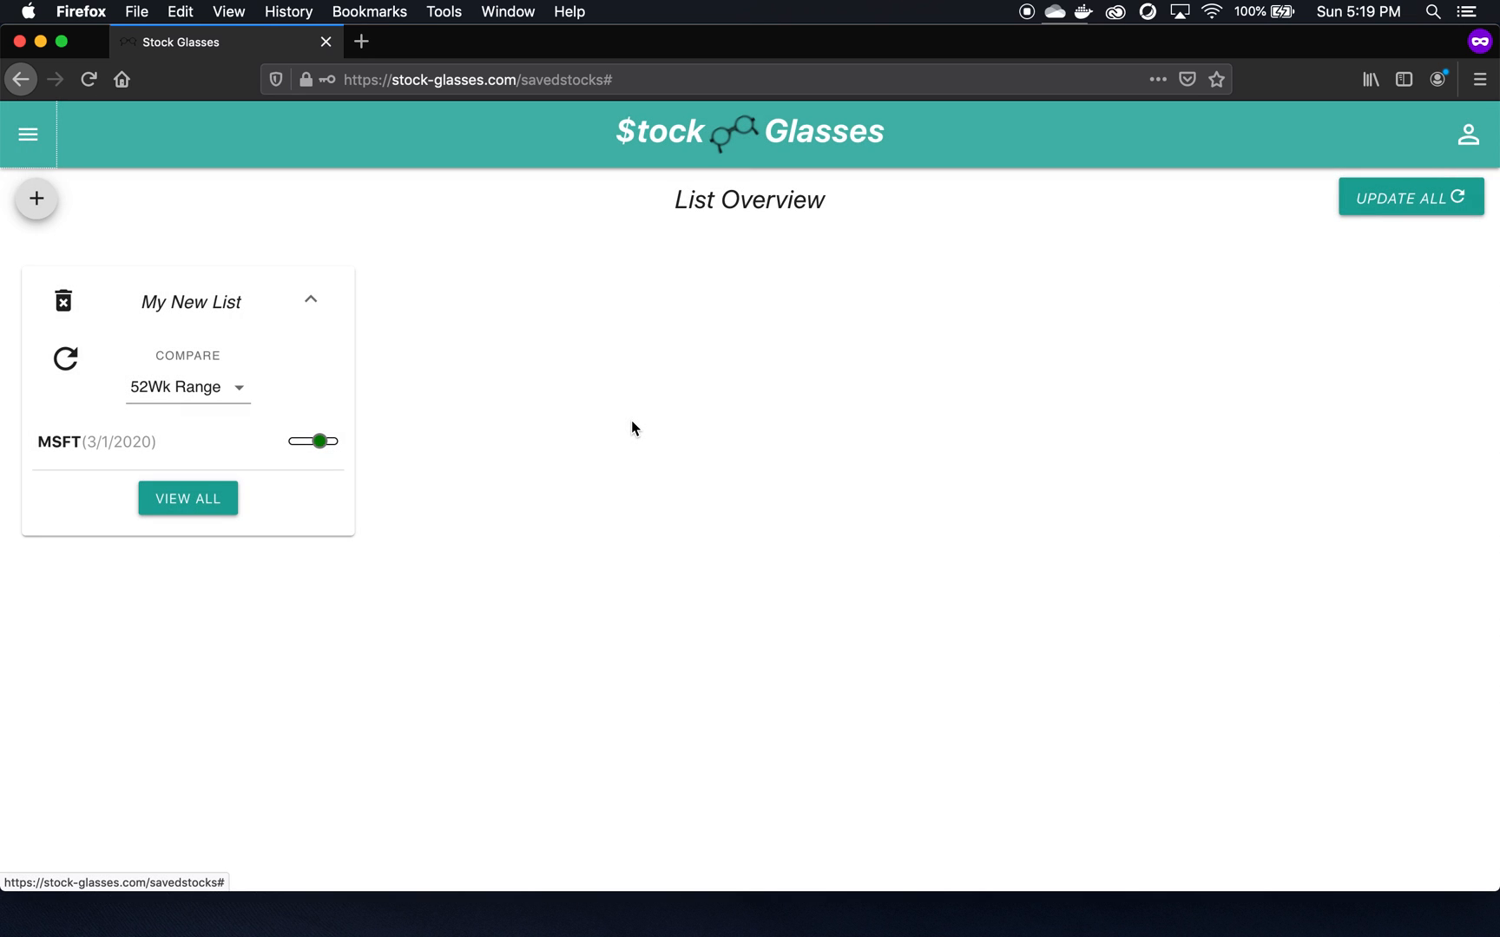